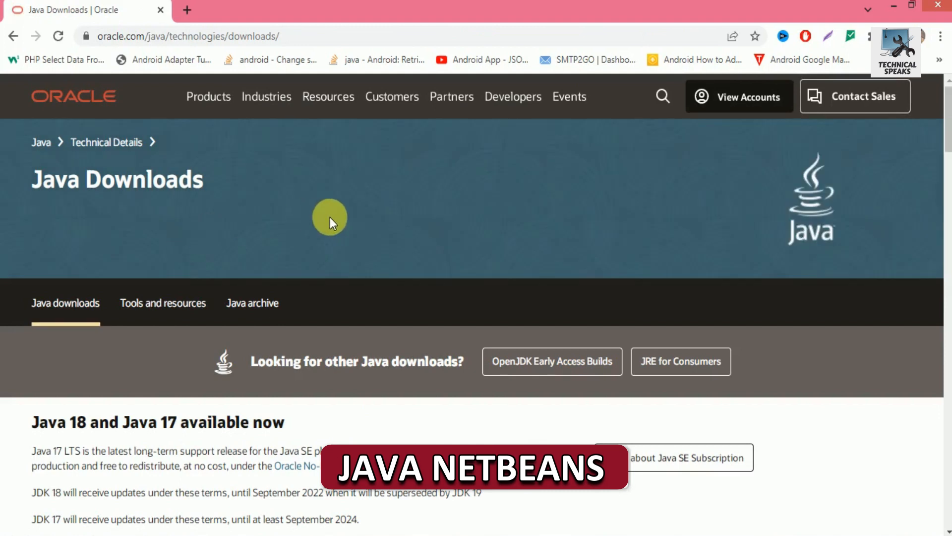
Step: Download the Windows x64 Installer (.exe) of Java SE Development Kit 18.0.1
scroll(329, 217, "down", 3)
left_click_drag(32, 273, 296, 271)
triple_click(229, 272)
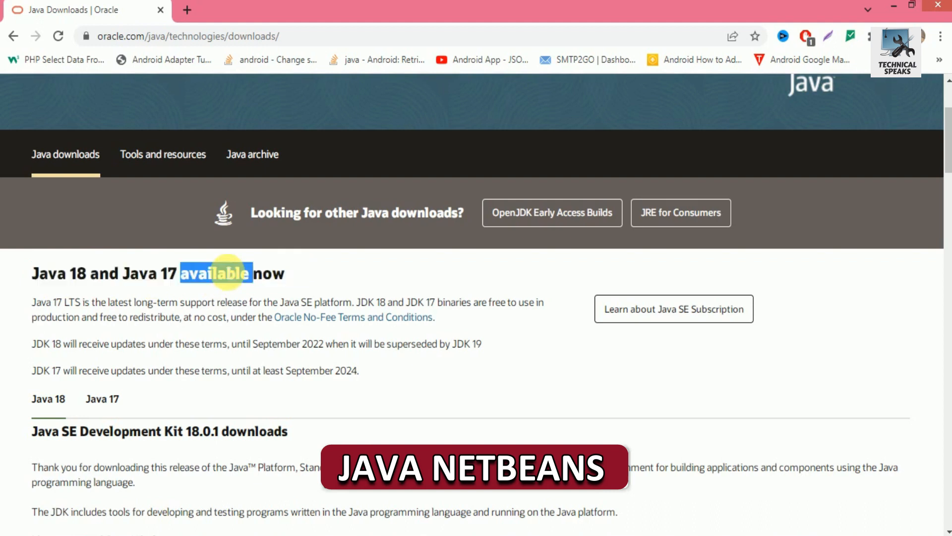
scroll(243, 278, "down", 6)
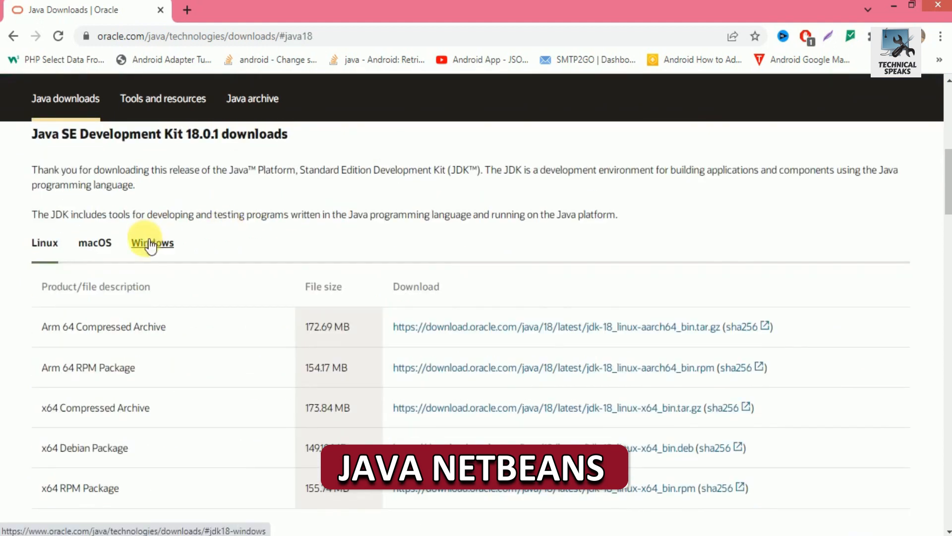
left_click(153, 248)
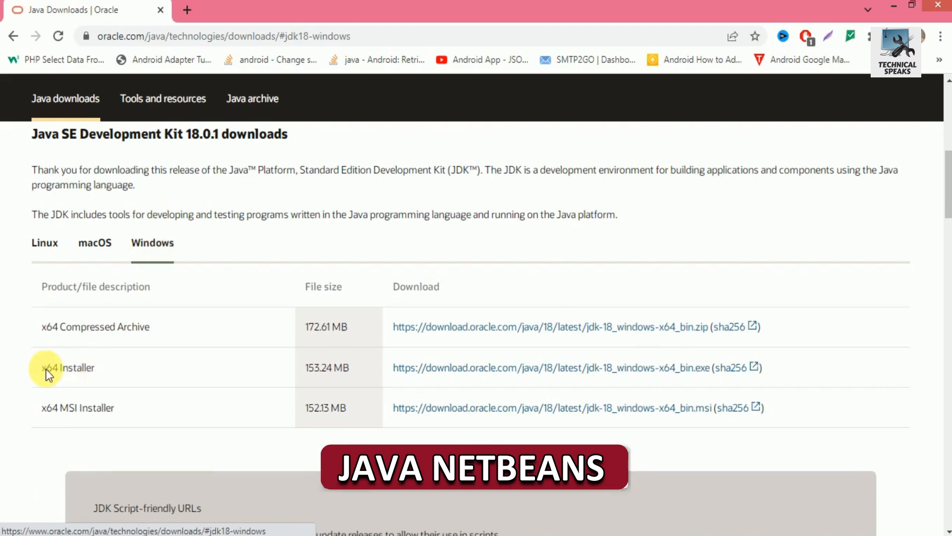
left_click_drag(44, 368, 116, 371)
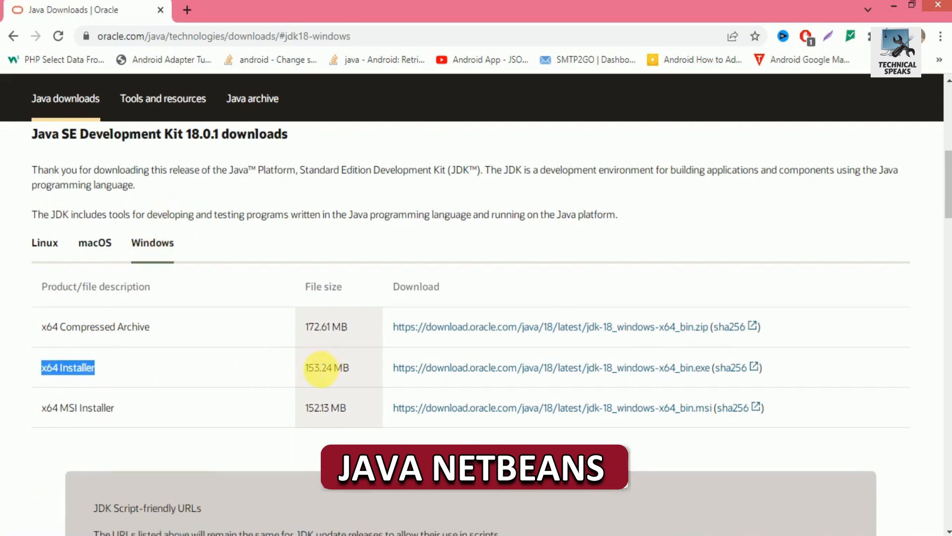
left_click(461, 371)
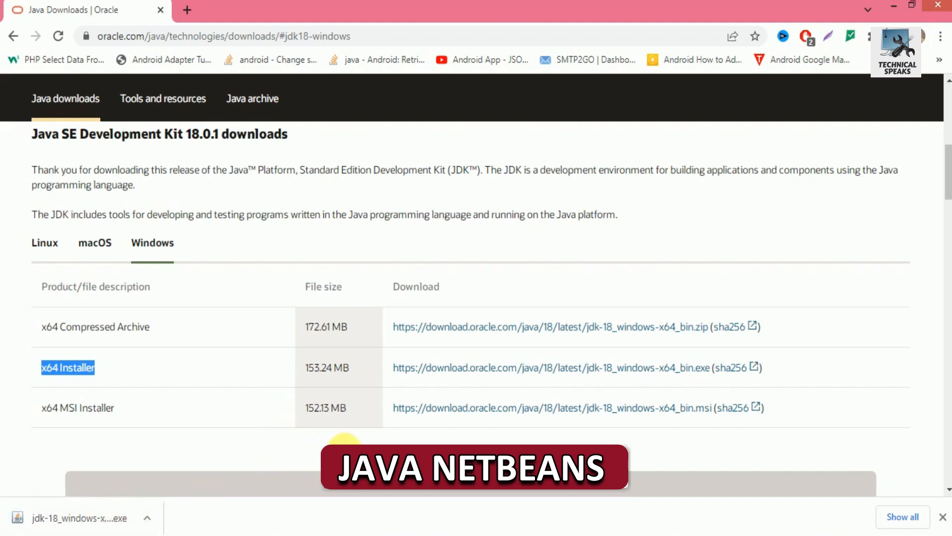
Step: Switch to File Explorer and open the bin folder of jdk-18.0.1 inside Program Files\Java
left_click(212, 411)
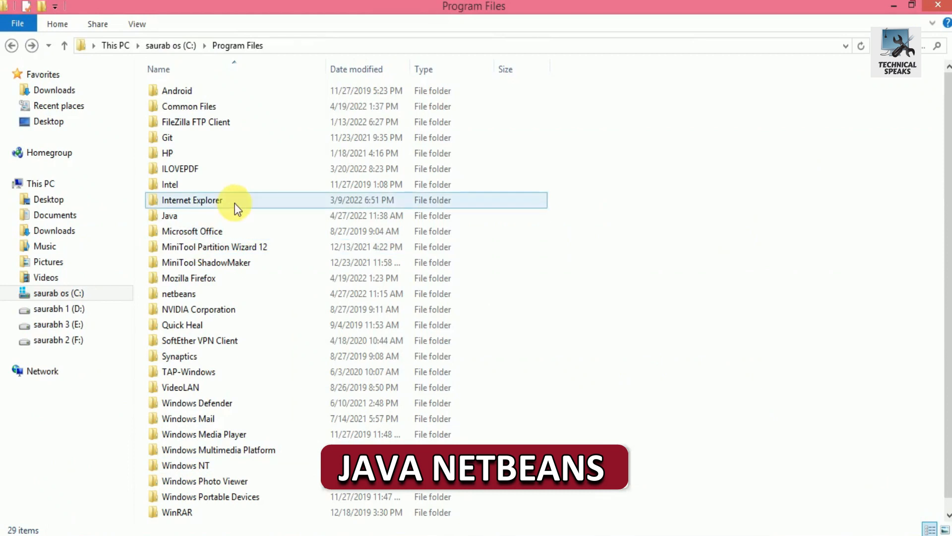
left_click(234, 203)
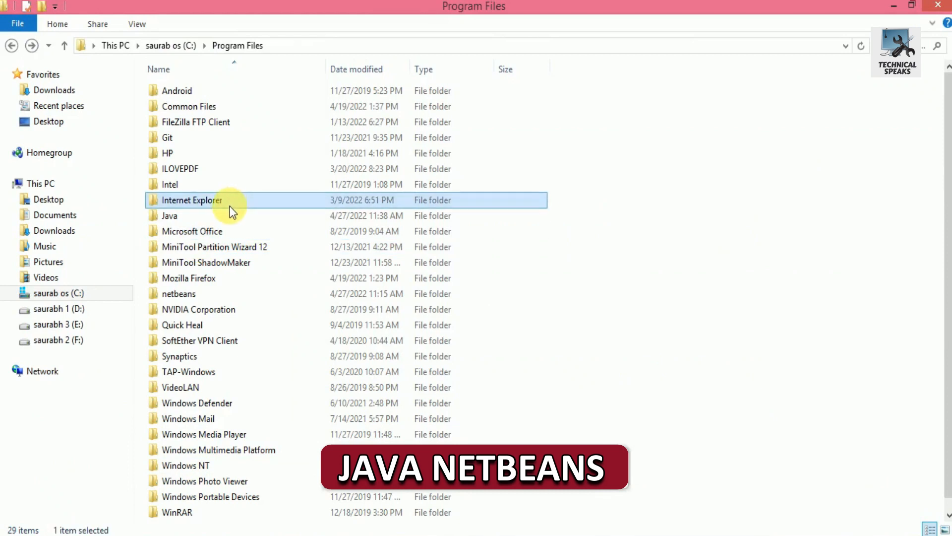
left_click(230, 211)
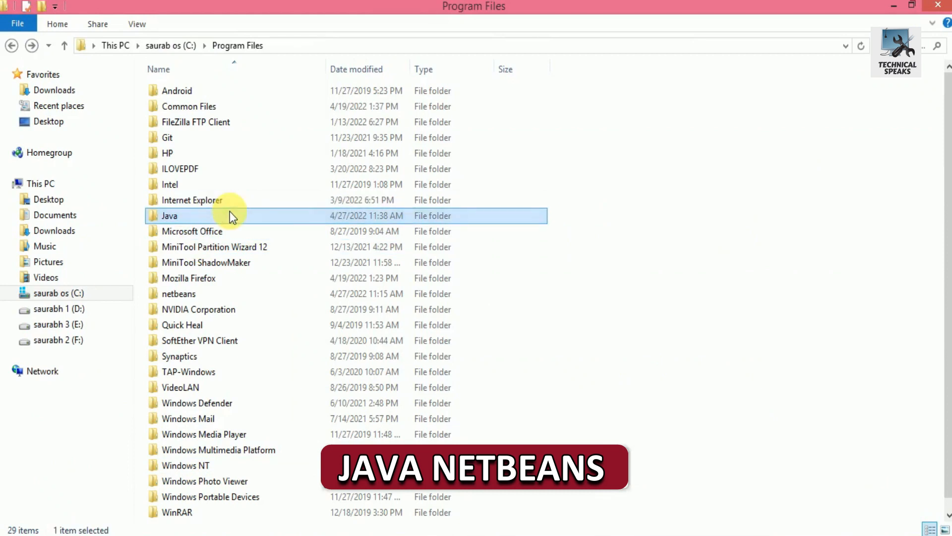
double_click(275, 216)
double_click(222, 90)
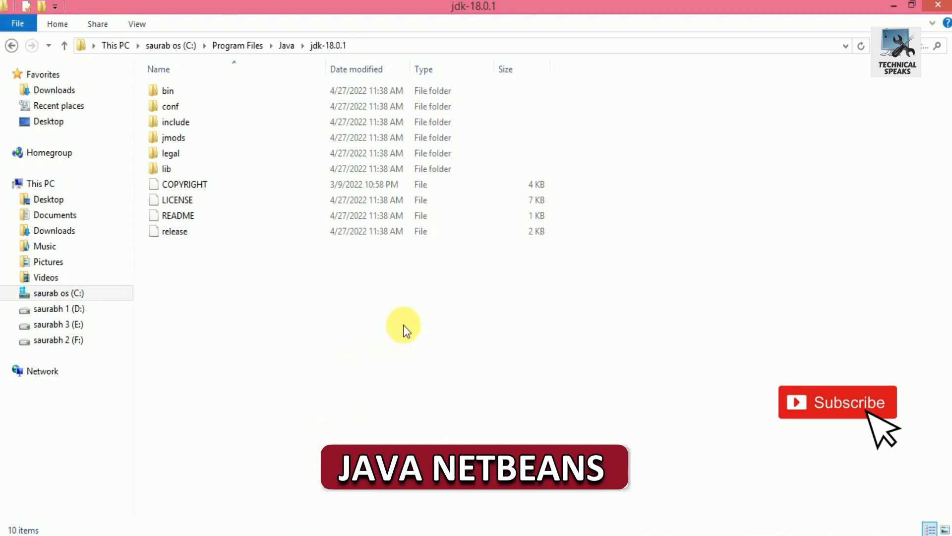
double_click(245, 91)
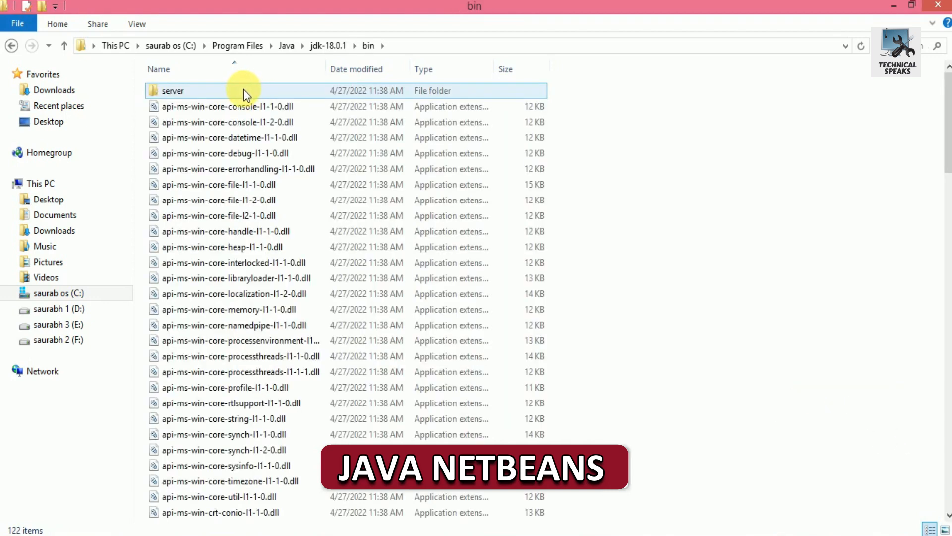
Step: Look through the bin folder's files and copy its full path, C:\Program Files\Java\jdk-18.0.1\bin
scroll(522, 180, "down", 6)
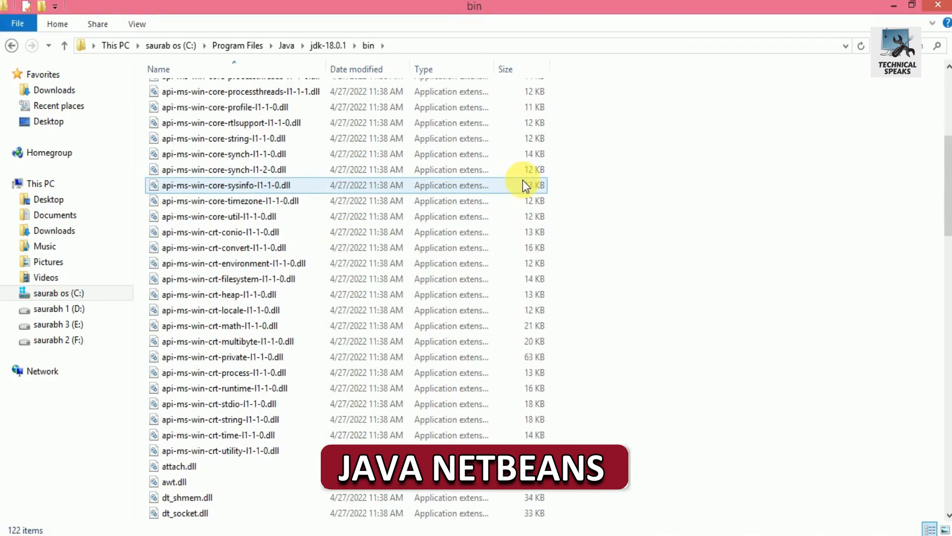
scroll(523, 185, "down", 4)
scroll(522, 185, "up", 6)
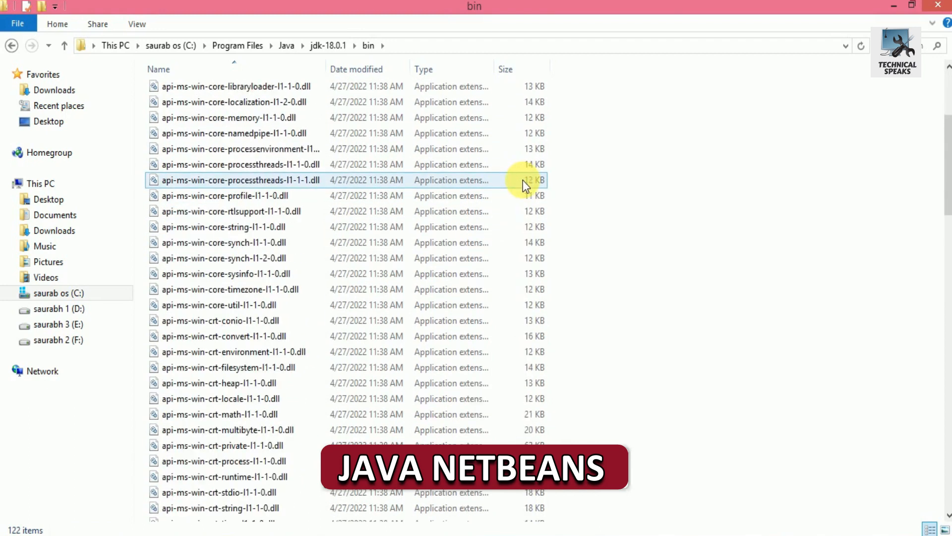
scroll(523, 180, "up", 4)
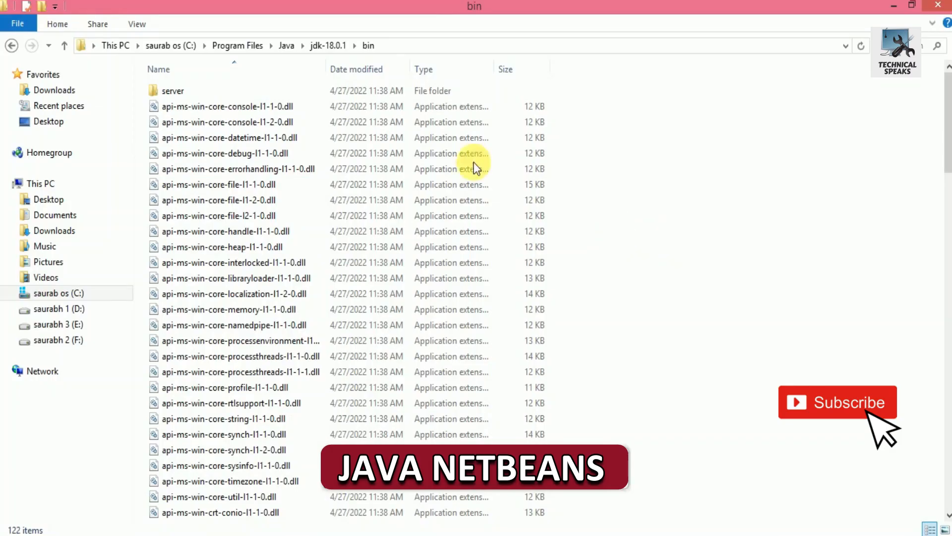
left_click(499, 46)
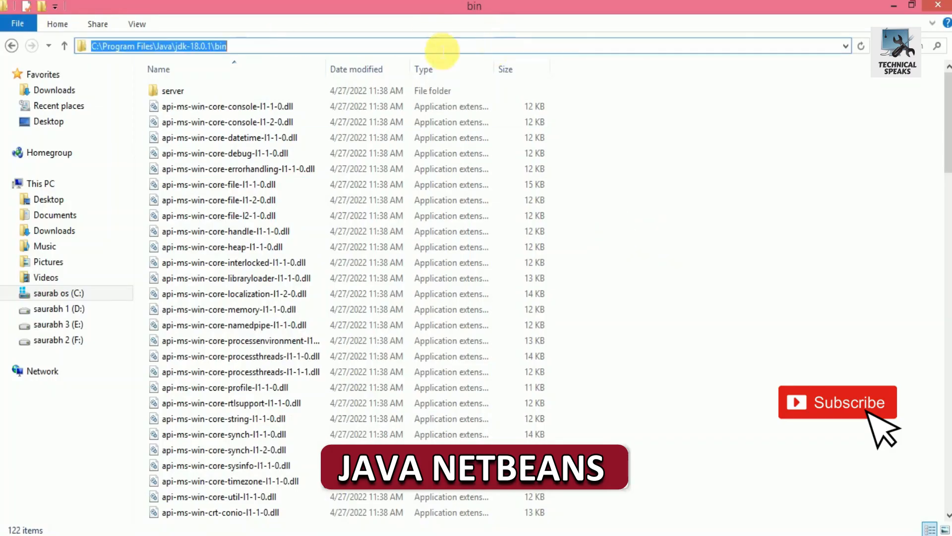
right_click(204, 46)
left_click(226, 92)
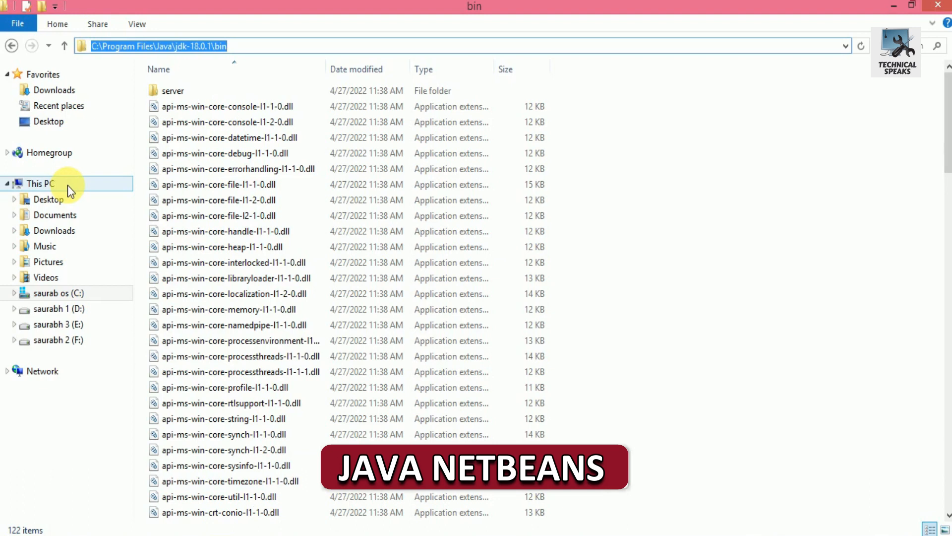
Step: Open the environment variables through the advanced system settings in This PC's properties
left_click(397, 534)
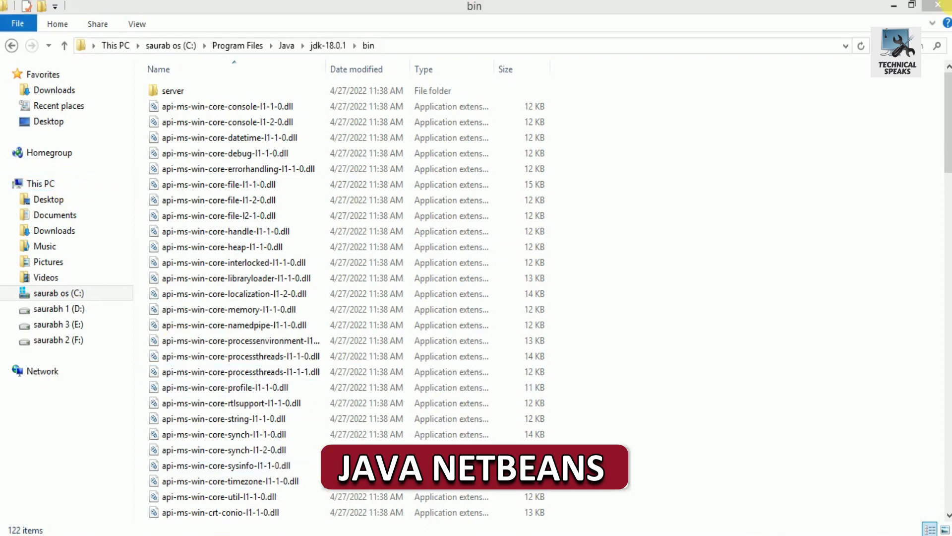
left_click(41, 183)
right_click(52, 185)
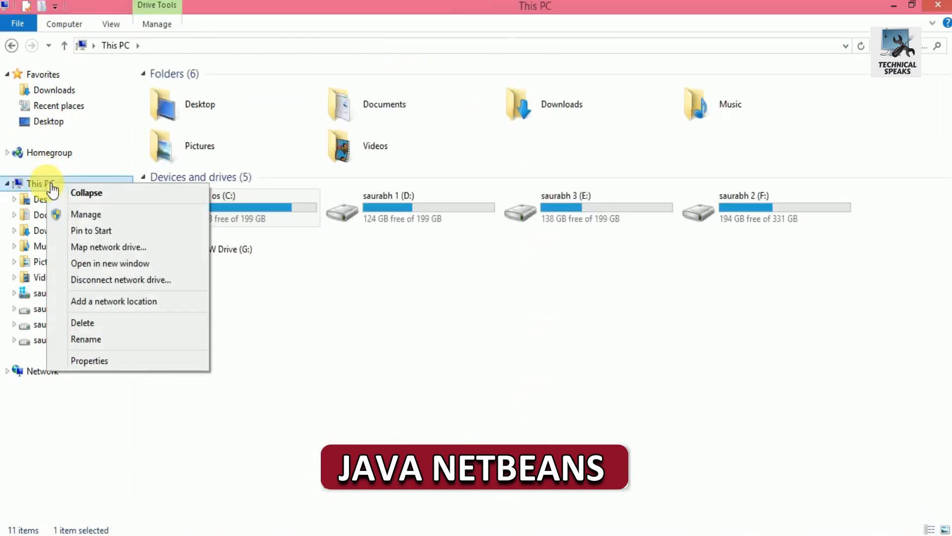
left_click(146, 367)
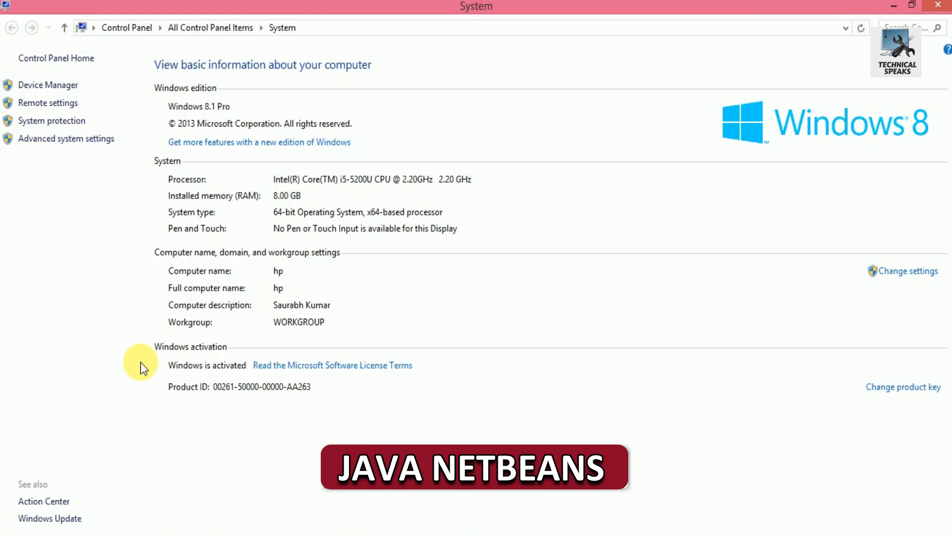
left_click(69, 141)
left_click(264, 326)
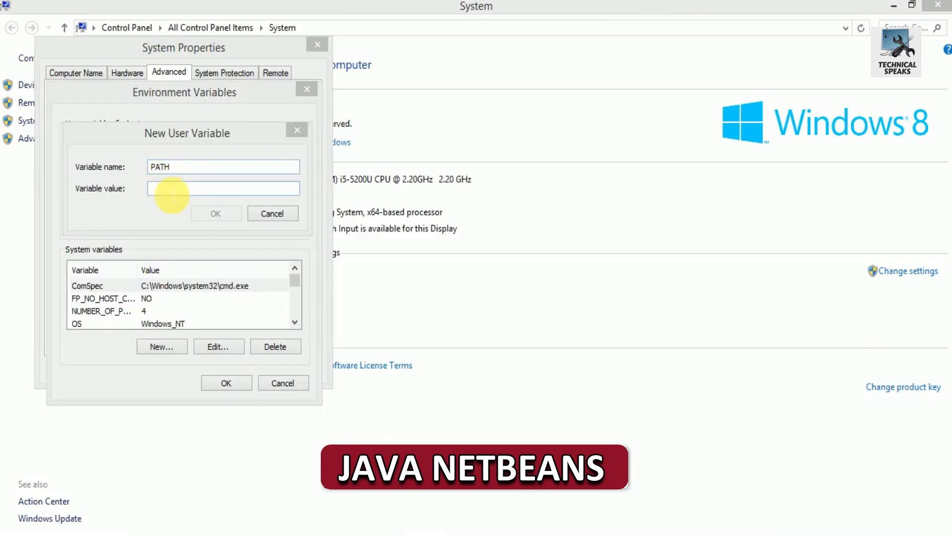
Step: Create a user variable named PATH with the value C:\Program Files\Java\jdk-18.0.1\bin
left_click(171, 192)
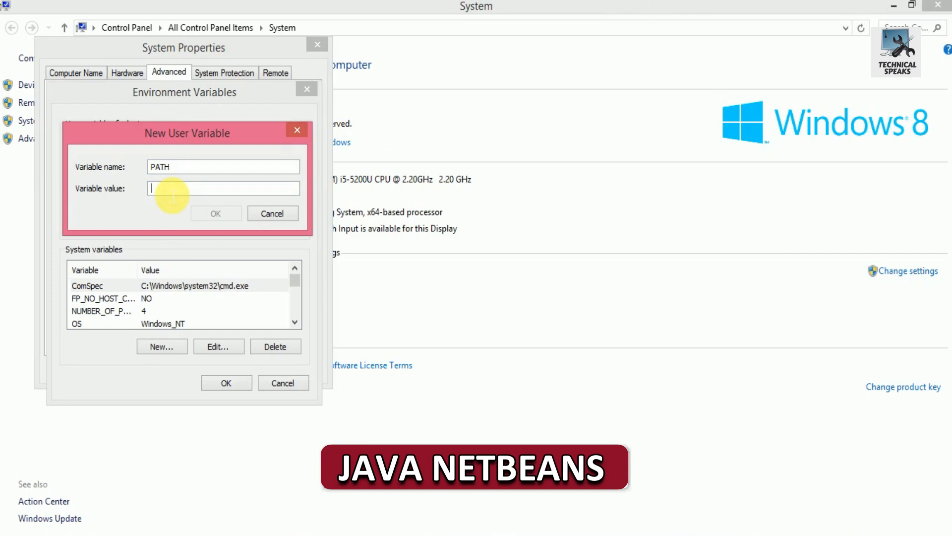
key("ctrl+v")
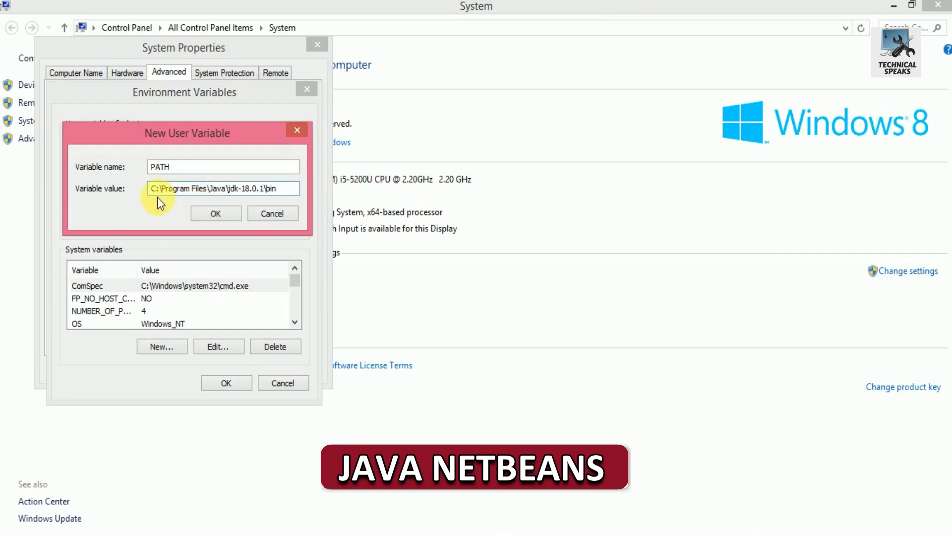
left_click(210, 213)
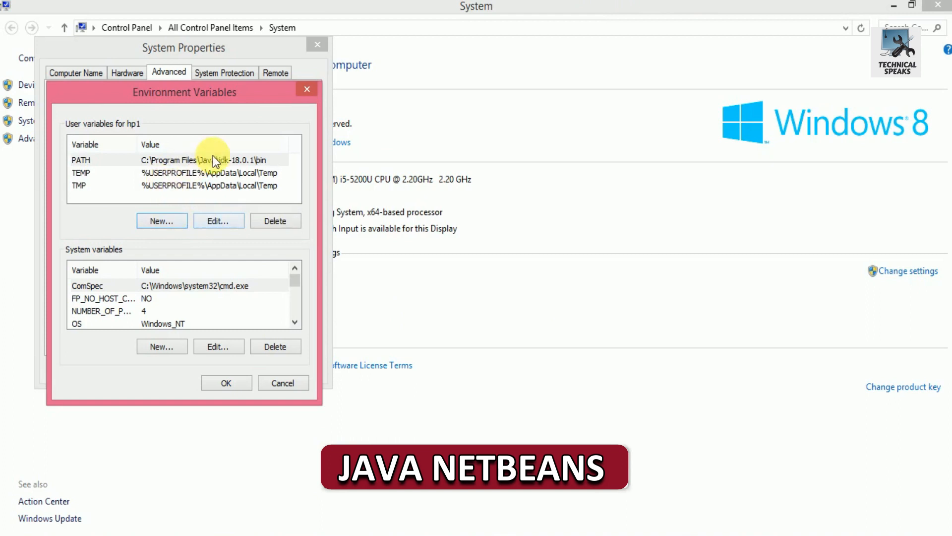
Step: Create a system variable named PATH with the value C:\Program Files\Java\jdk-18.0.1\bin
left_click(166, 347)
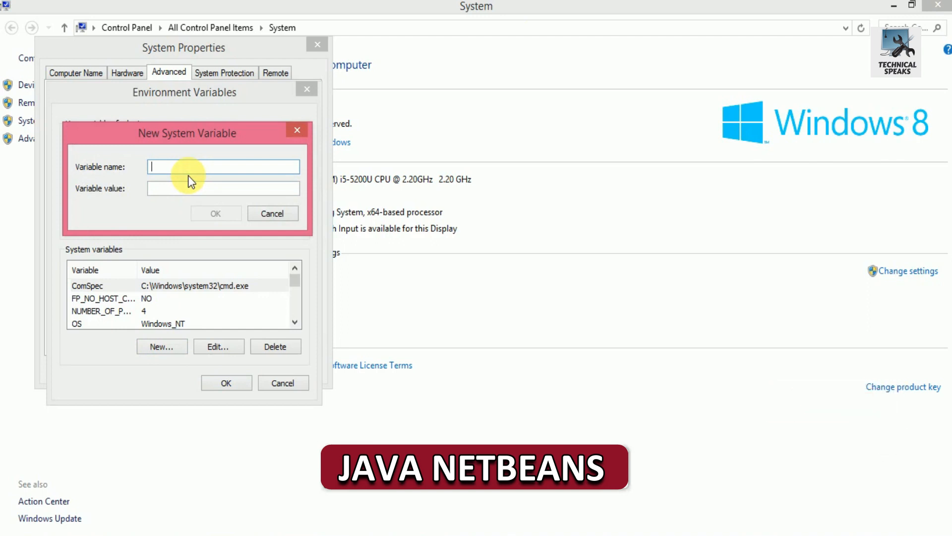
type("PATH")
left_click(183, 188)
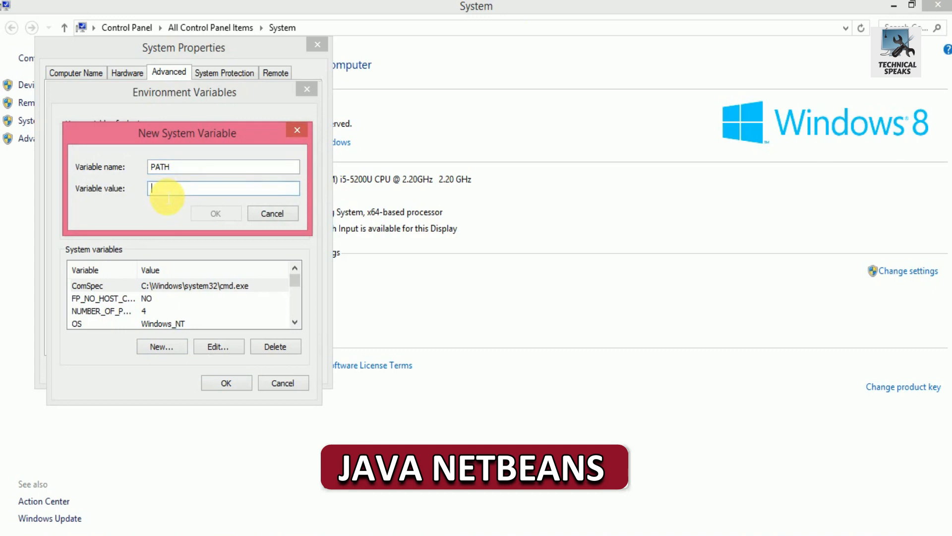
key("ctrl+v")
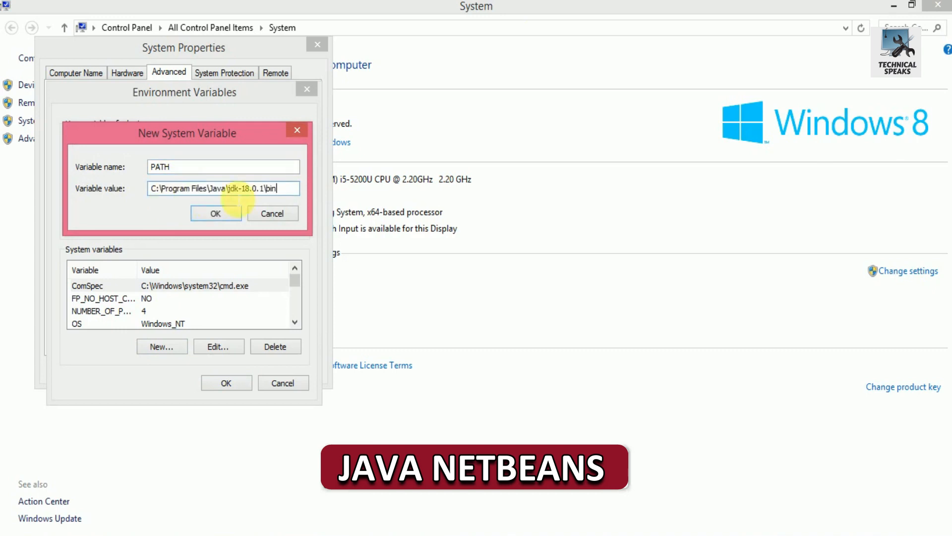
left_click(214, 213)
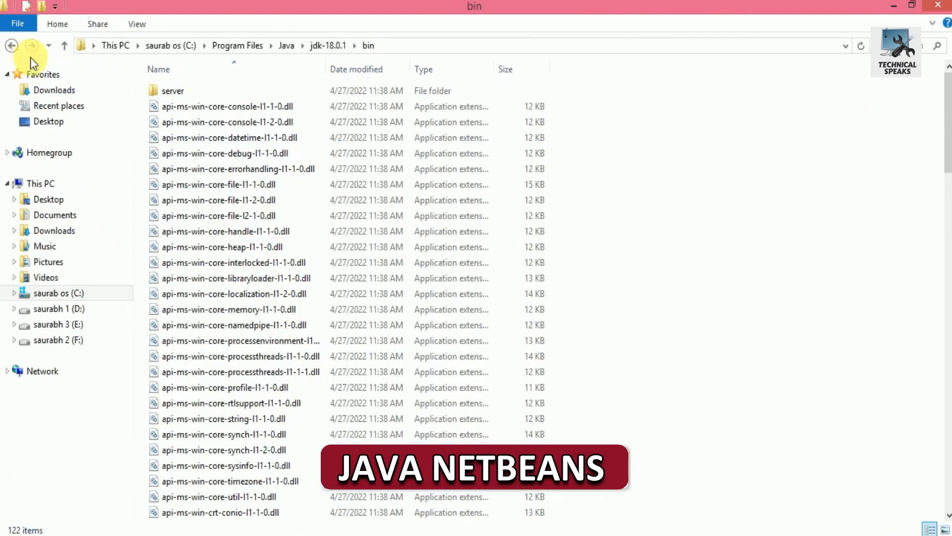
Step: Go up to the jdk-18.0.1 folder and copy its full path, C:\Program Files\Java\jdk-18.0.1
left_click(318, 45)
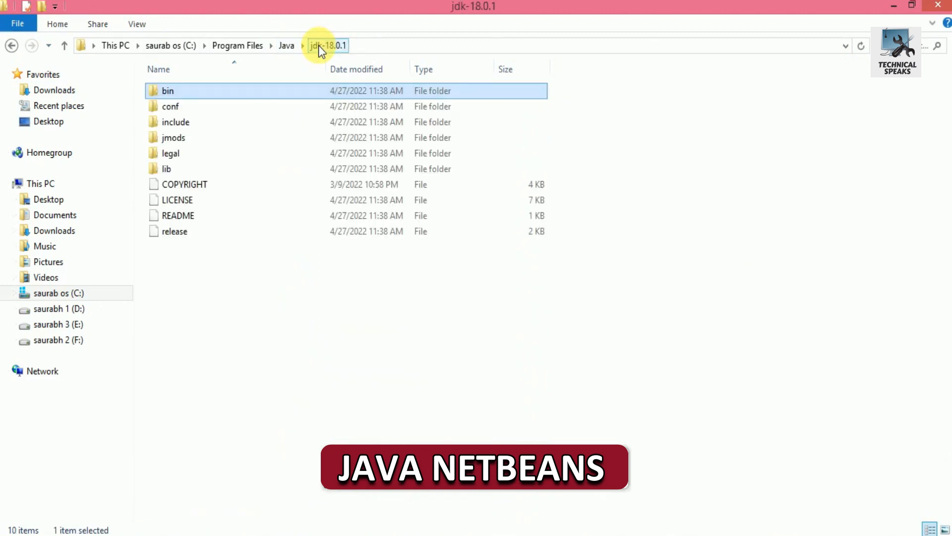
left_click(377, 46)
right_click(200, 49)
left_click(212, 93)
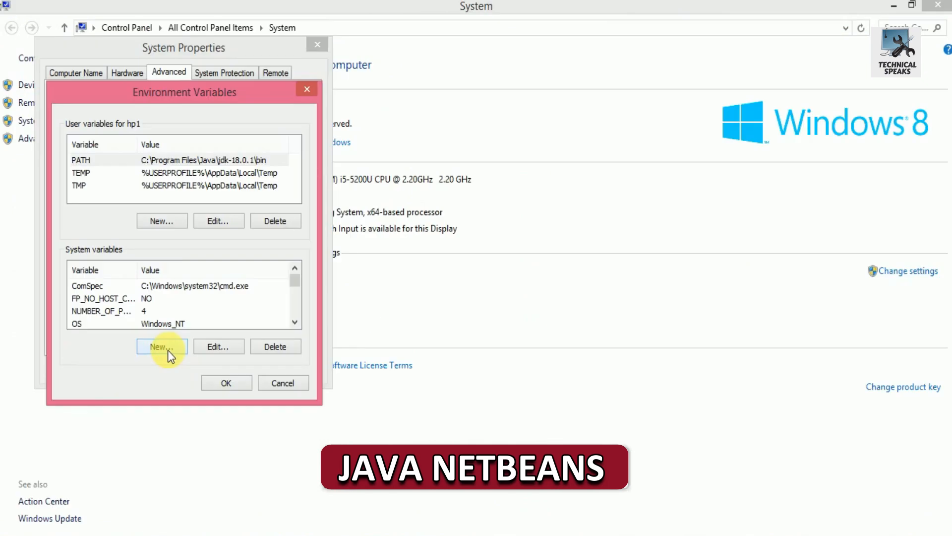
Step: Create a system variable JAVA_HOME with the value C:\Program Files\Java\jdk-18.0.1 and save the environment and system settings
left_click(168, 348)
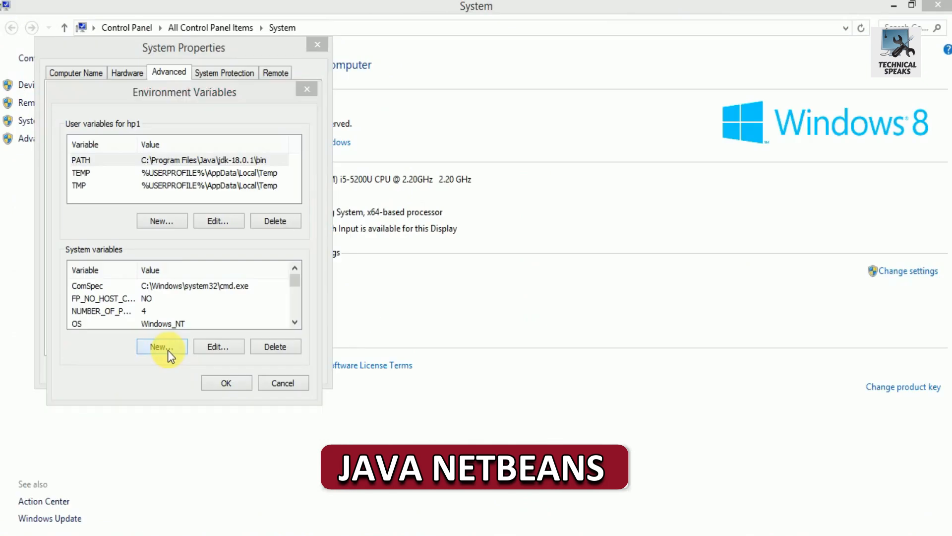
type("JAVA")
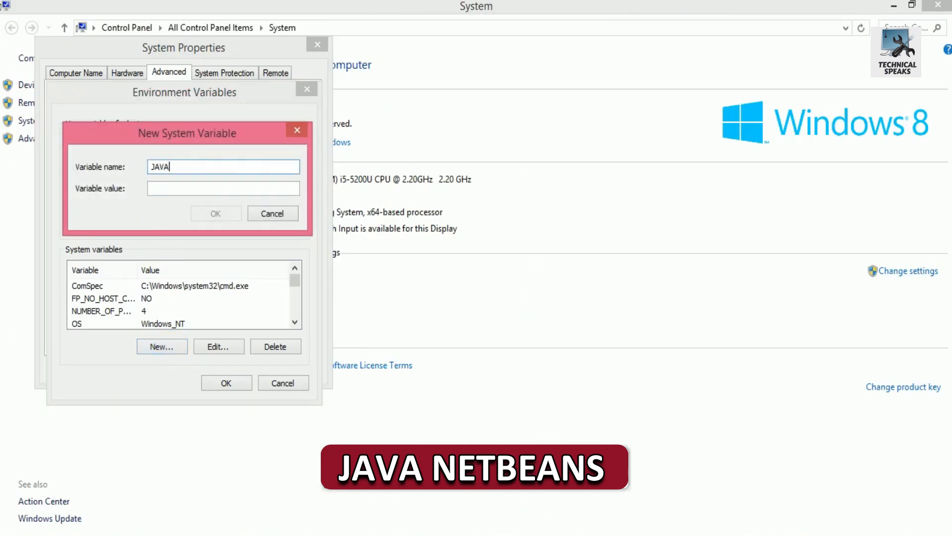
type("_HOME")
left_click(148, 189)
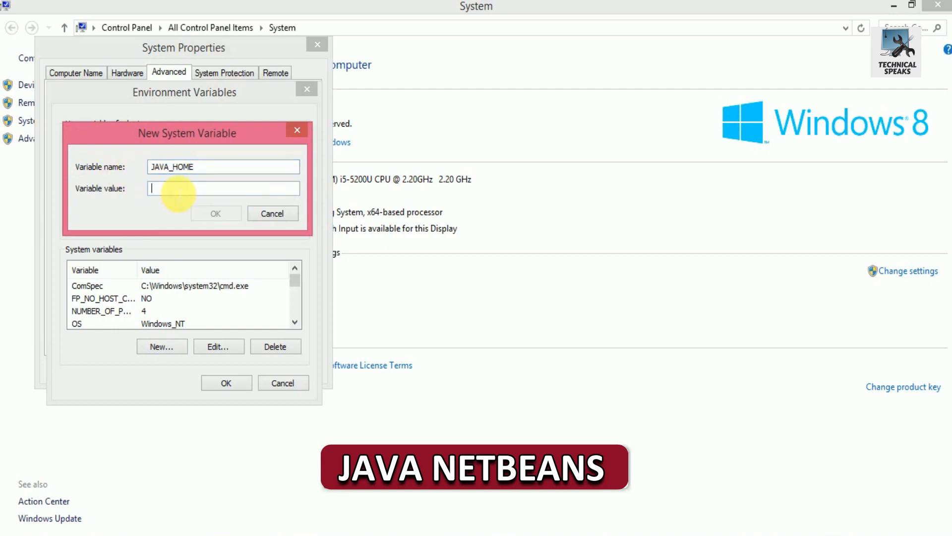
key("ctrl+v")
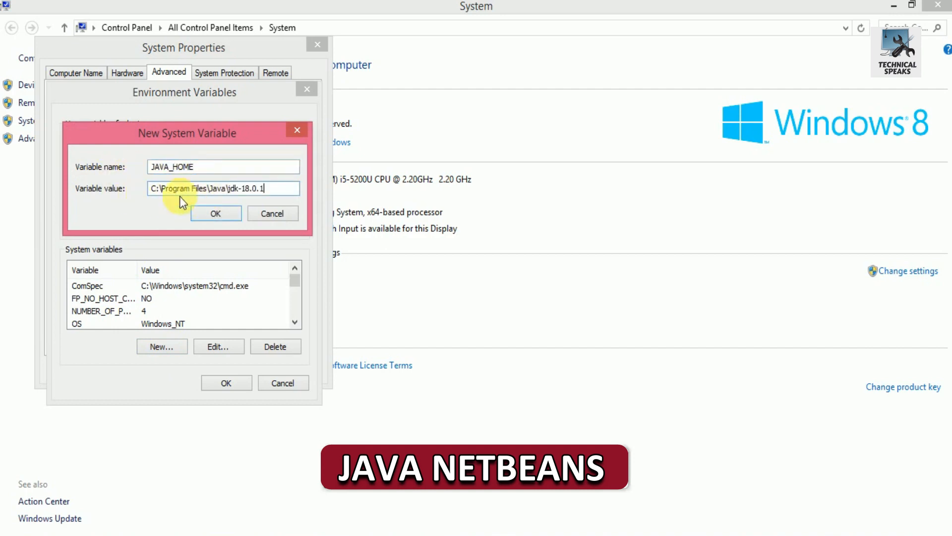
left_click(217, 214)
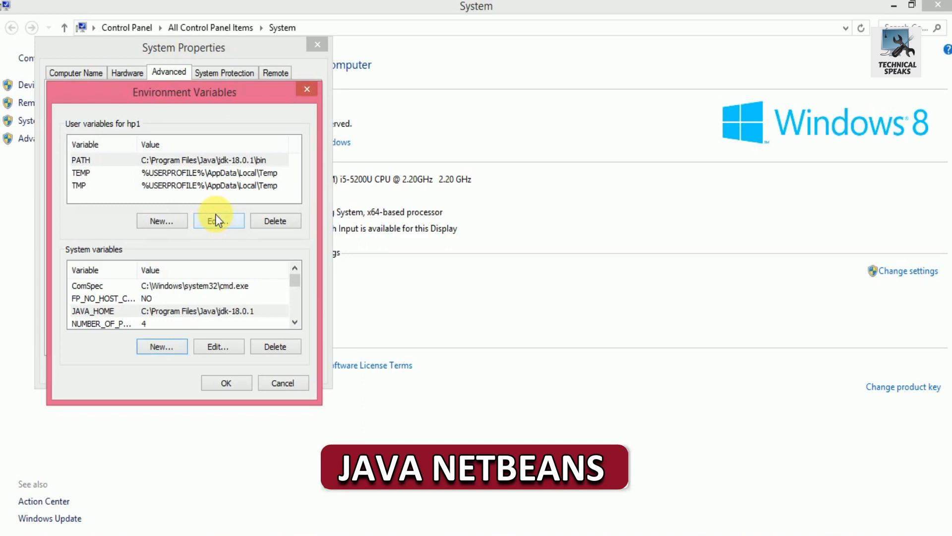
left_click(227, 384)
left_click(181, 367)
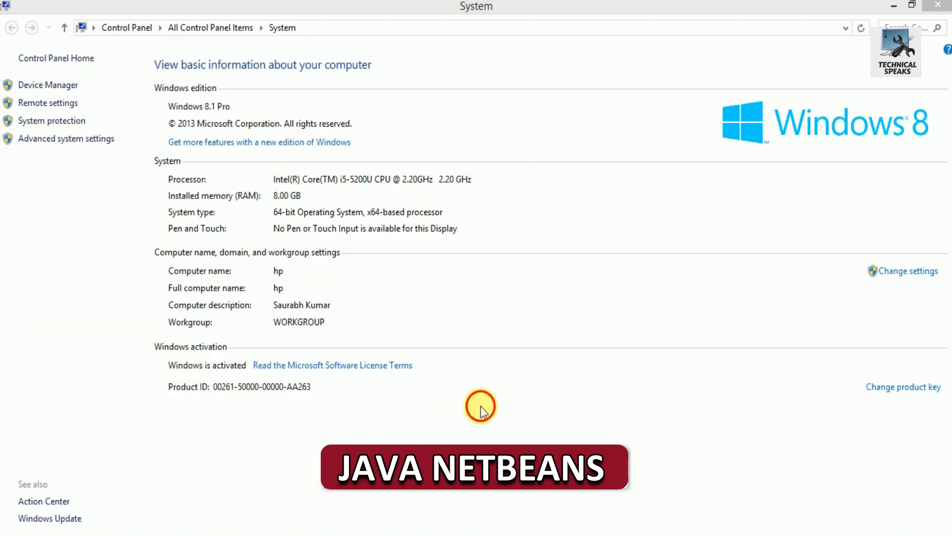
Step: Open the Command Prompt and change to the root of drive C with cd c:/
mouse_move(916, 171)
left_click(925, 126)
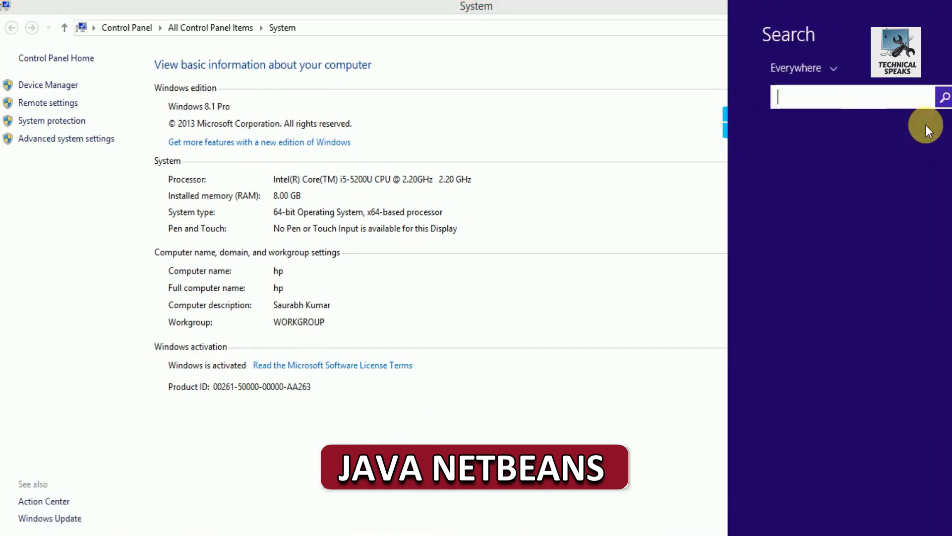
type("cmd")
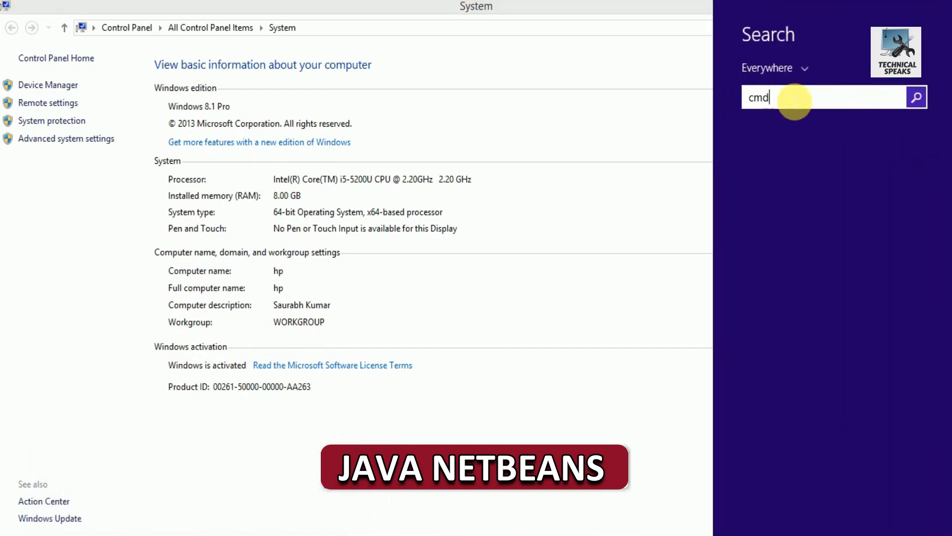
left_click(777, 156)
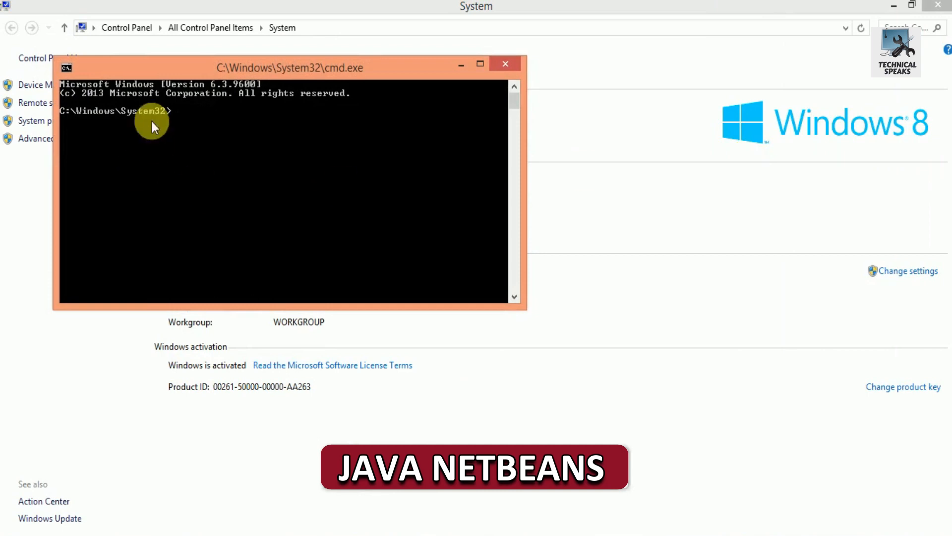
type("cd d")
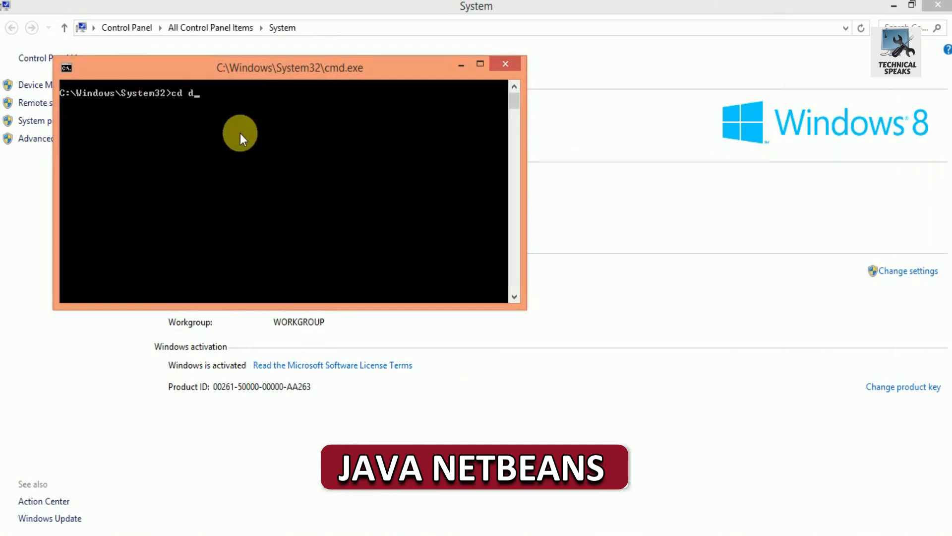
key("BackSpace")
type("c:/")
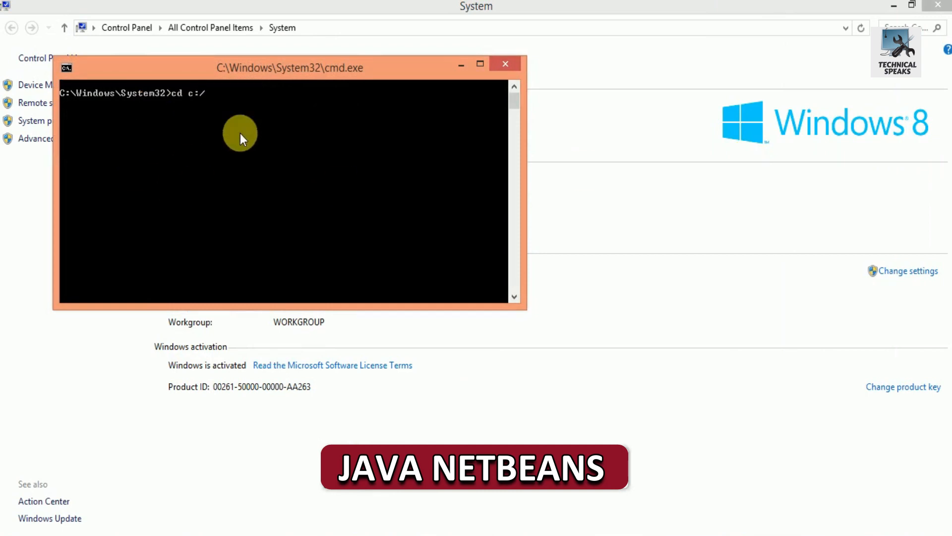
key("Return")
Step: Check the installed Java version by running java -version
type("-v")
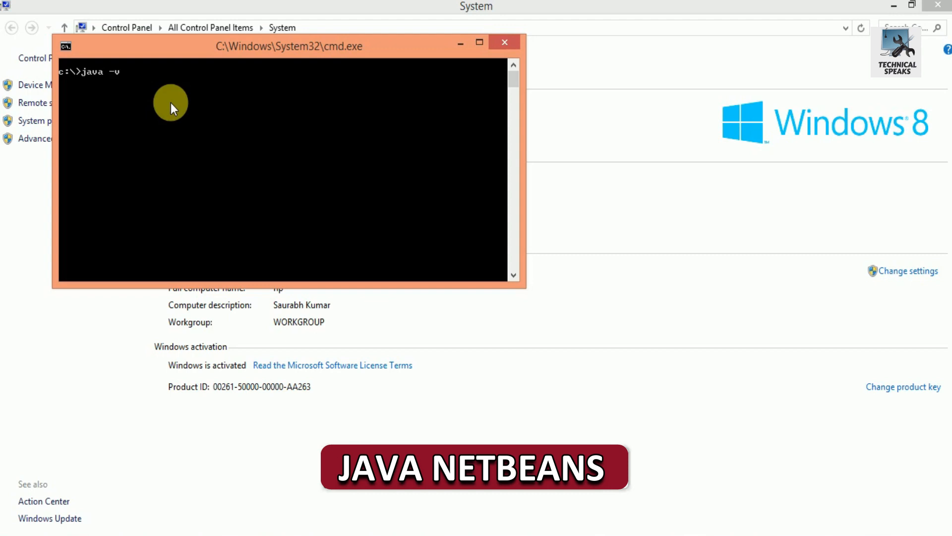
type("ersion")
key("Return")
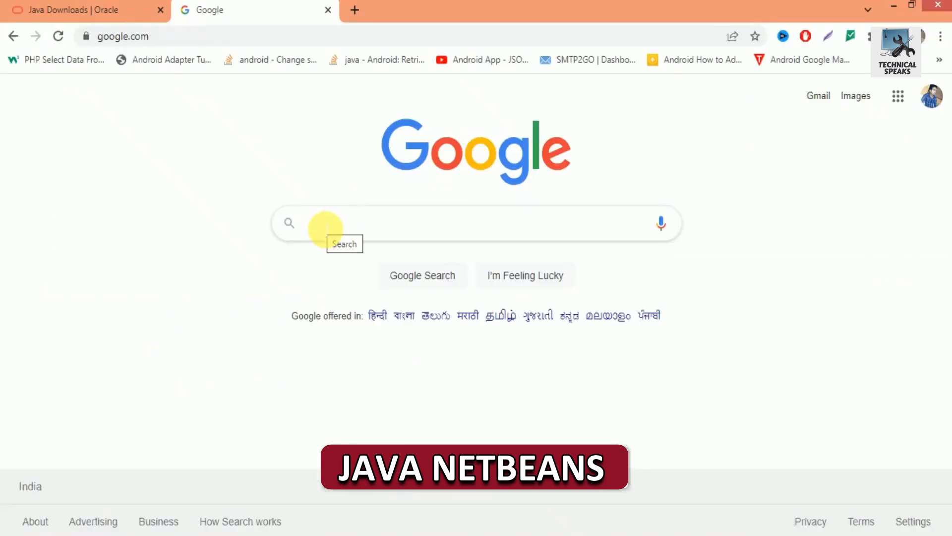
Step: Switch to the web browser and search Google for "netbeans download"
left_click(326, 227)
type("net")
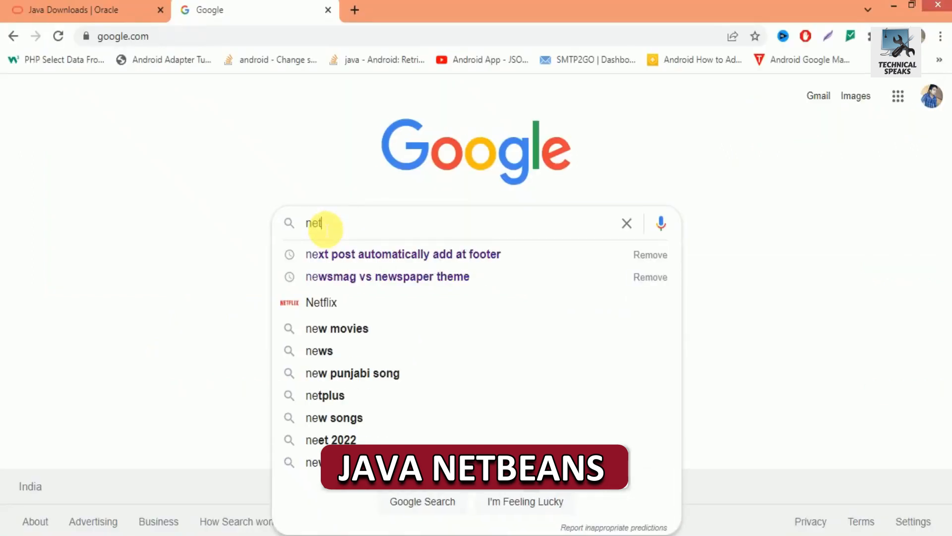
type("beans")
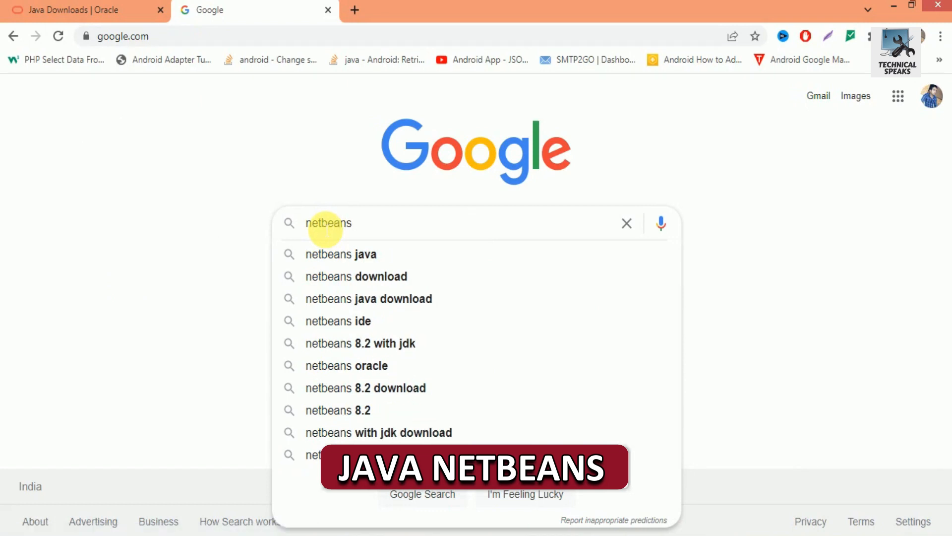
key("Down")
key("Down")
key("Return")
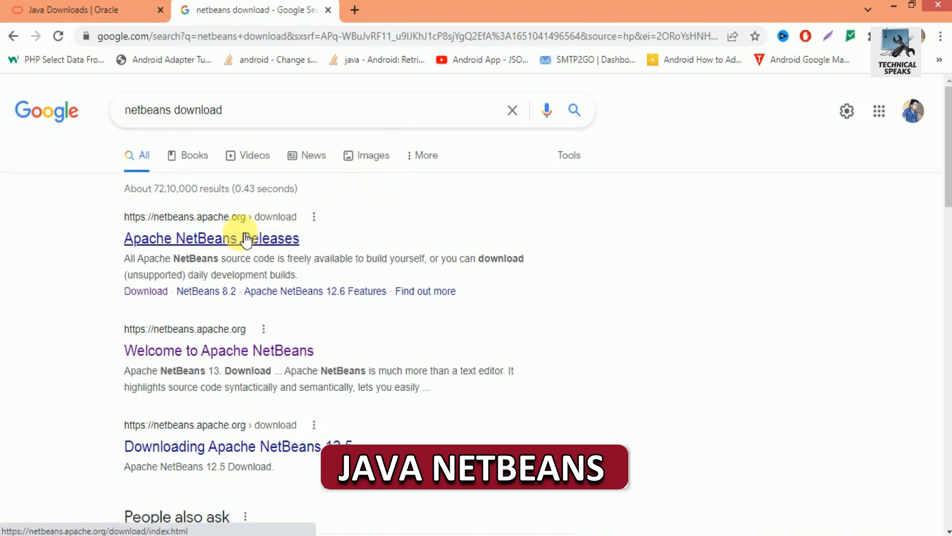
Step: Go to the Apache NetBeans 13 download page from the Apache NetBeans Releases result and download netbeans-13-bin.zip from the suggested mirror
left_click(246, 238)
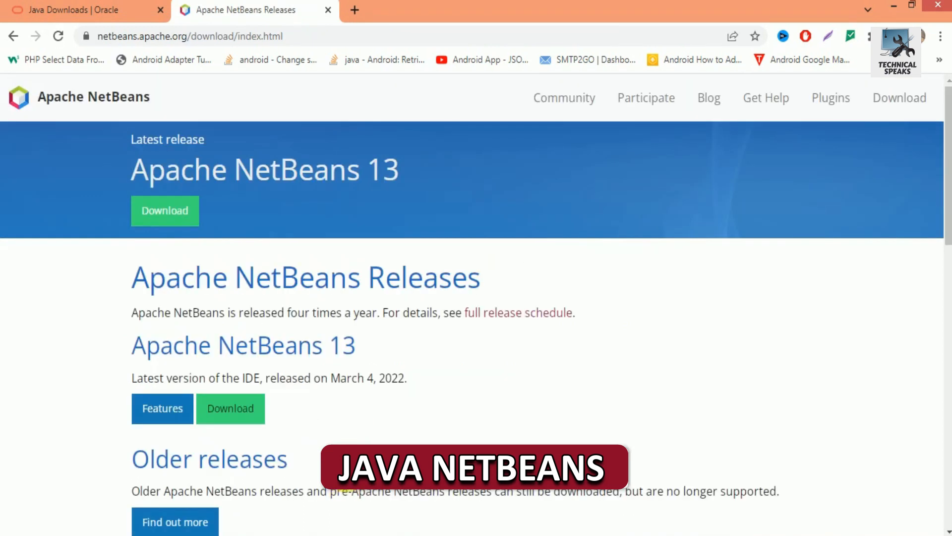
scroll(384, 332, "down", 3)
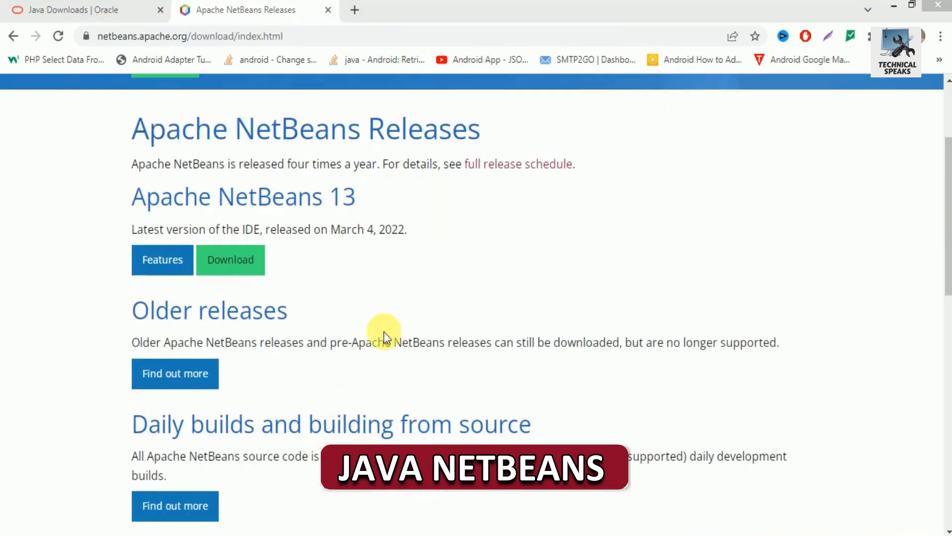
left_click(238, 262)
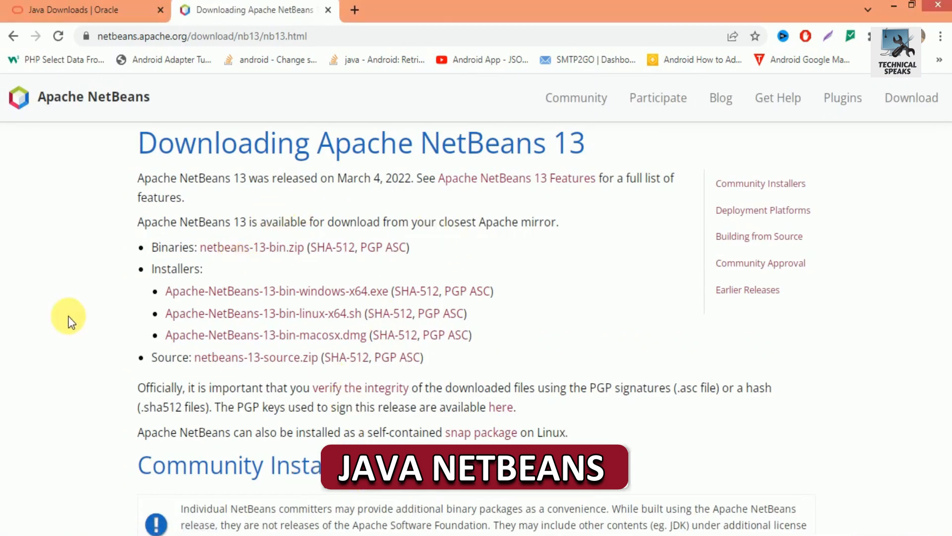
left_click(273, 250)
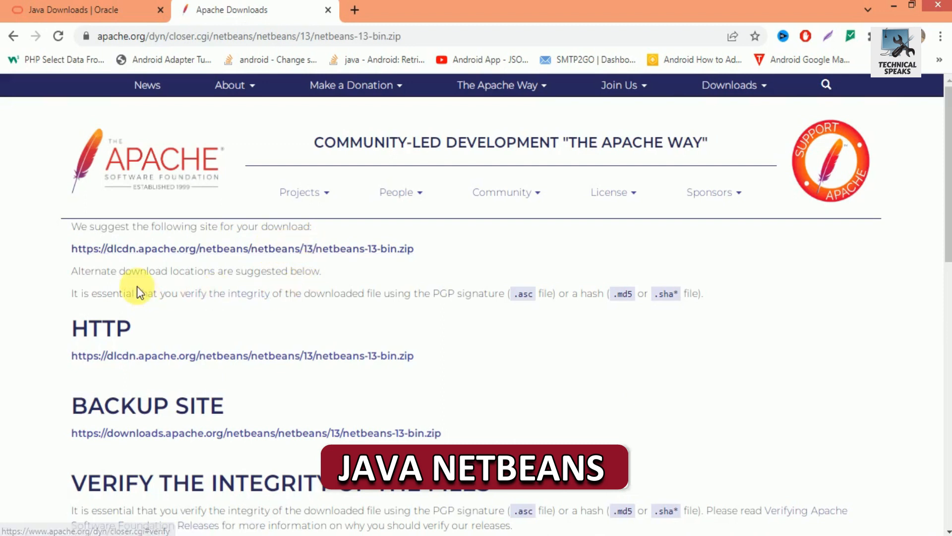
left_click(299, 251)
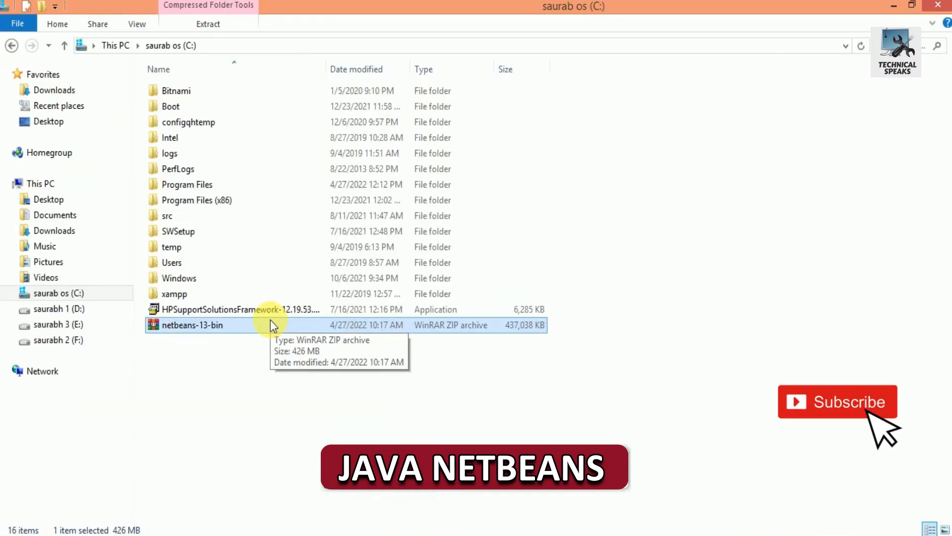
Step: Extract the netbeans-13-bin archive on drive C to C:\netbeans-13-bin
right_click(281, 323)
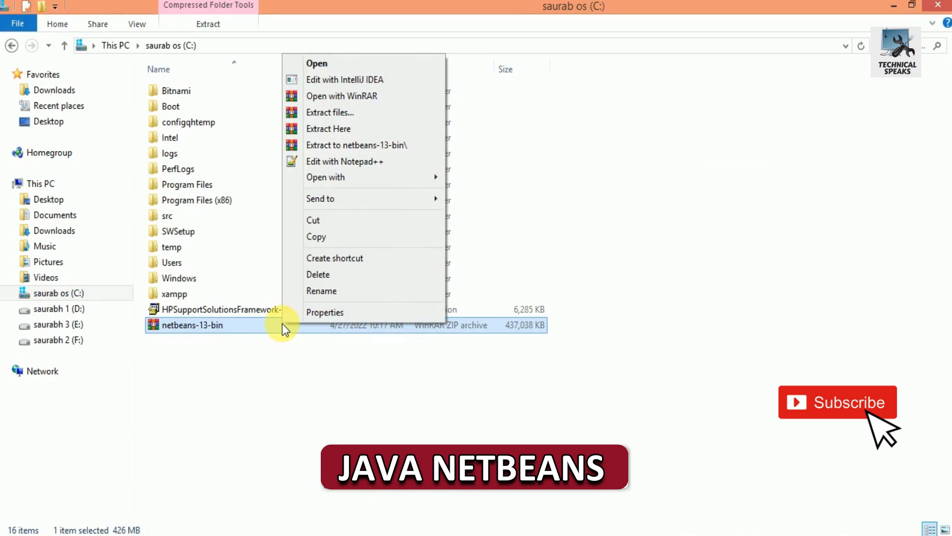
left_click(375, 119)
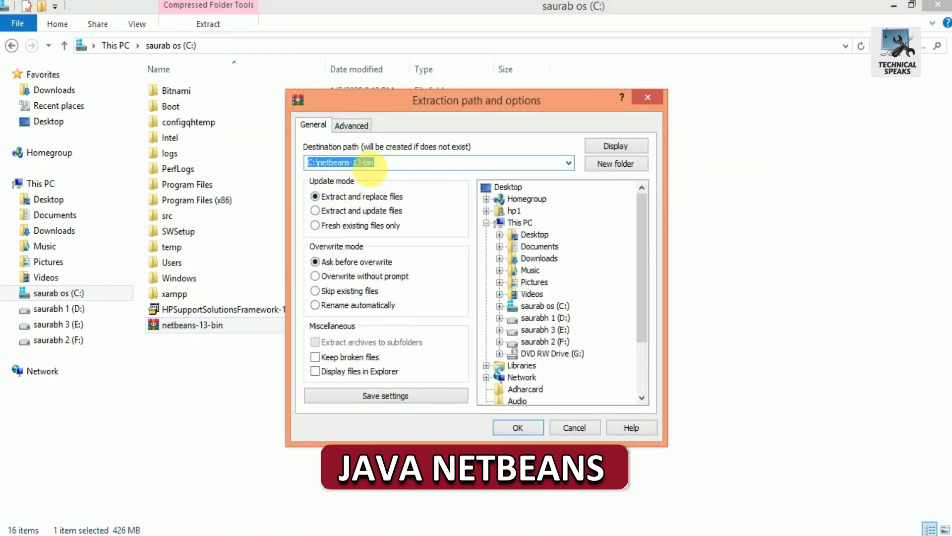
left_click(513, 425)
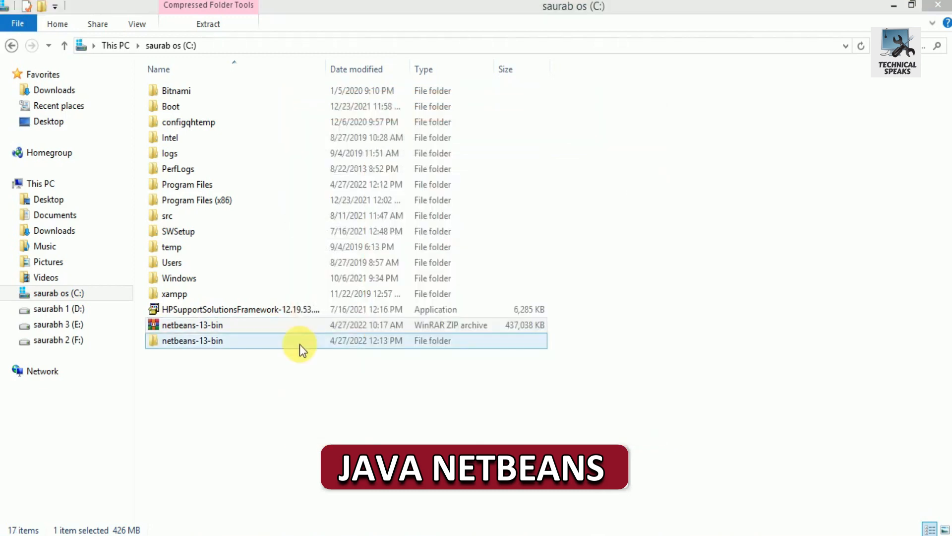
Step: Look through the extracted netbeans-13-bin folder and cut the netbeans folder inside it
double_click(300, 344)
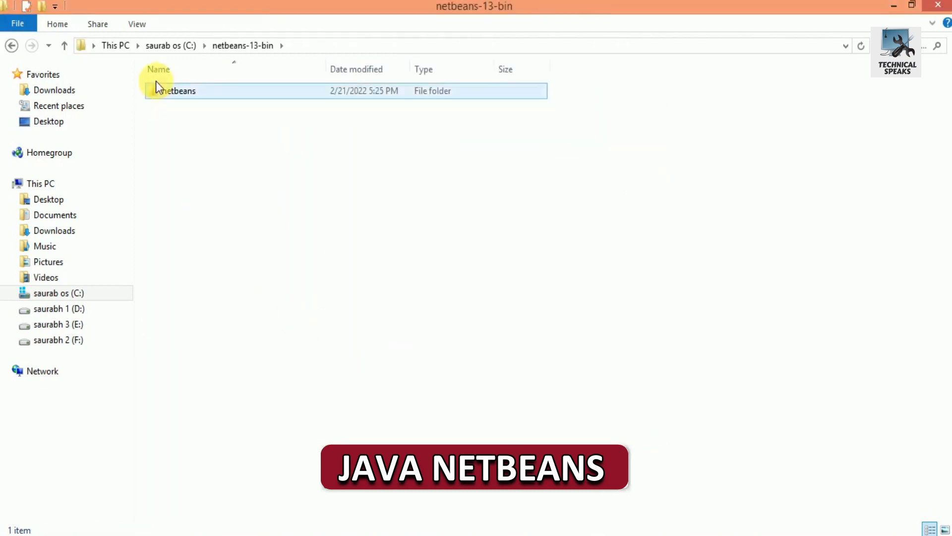
left_click(193, 92)
double_click(202, 94)
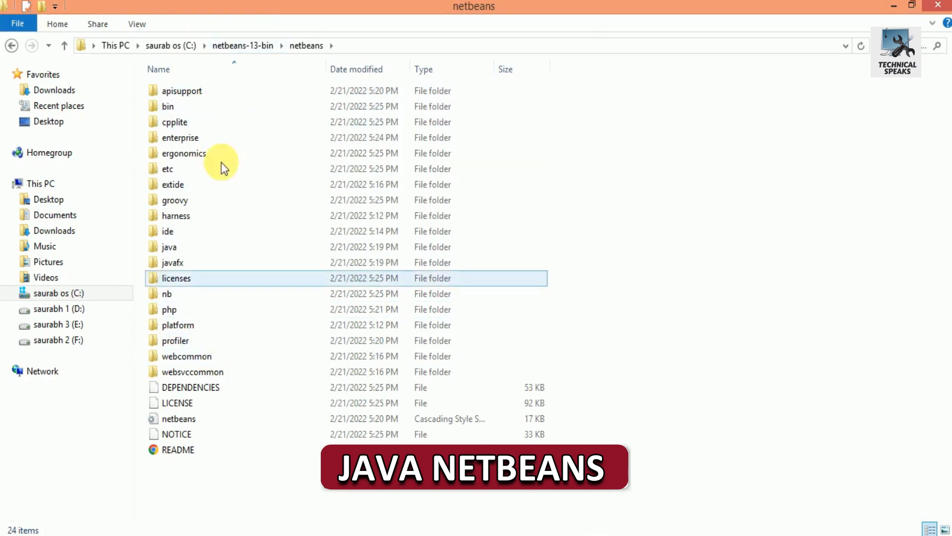
left_click(11, 45)
right_click(220, 96)
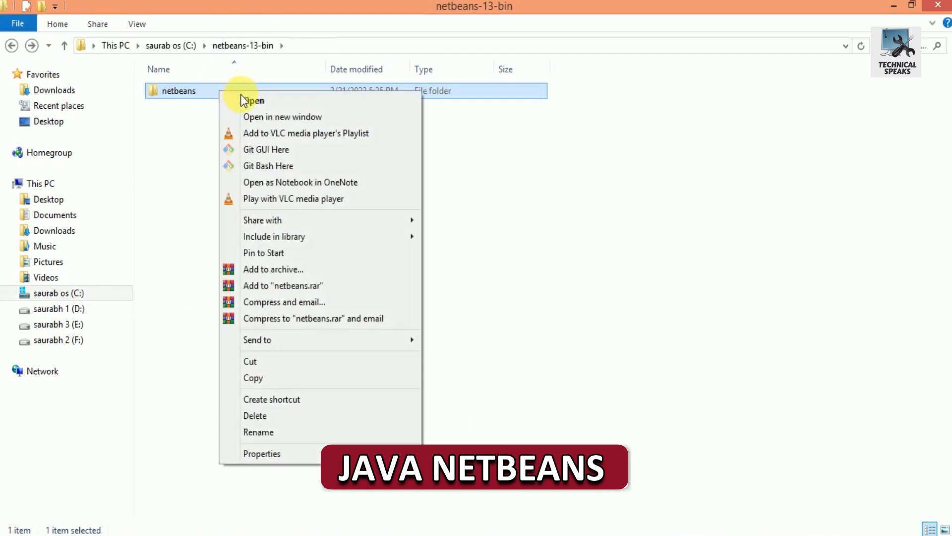
left_click(267, 360)
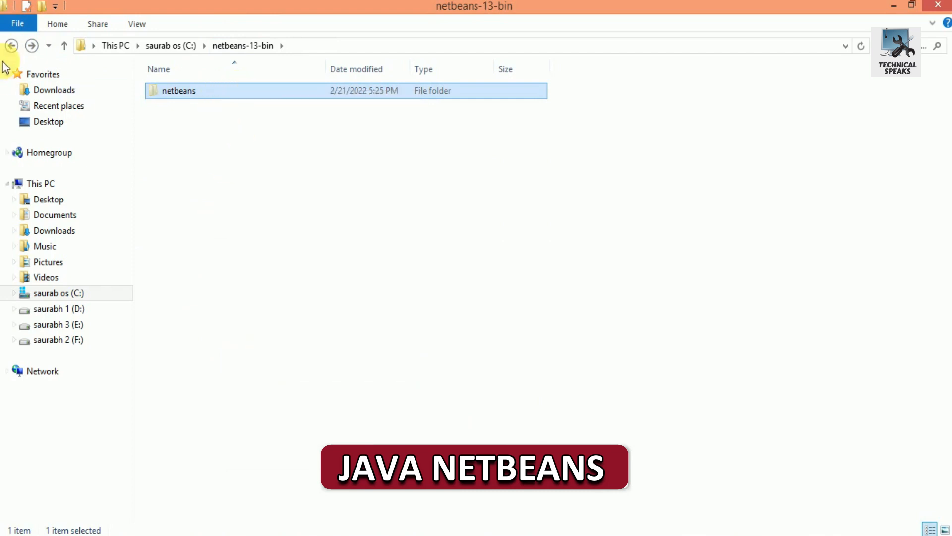
Step: Move the cut netbeans folder into C:\Program Files, granting administrator permission
left_click(11, 46)
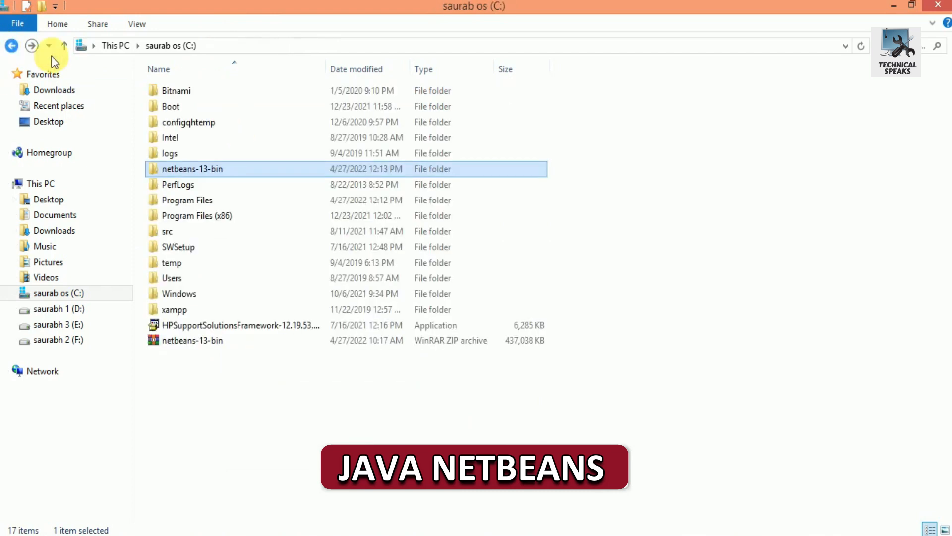
double_click(214, 201)
left_click(183, 214)
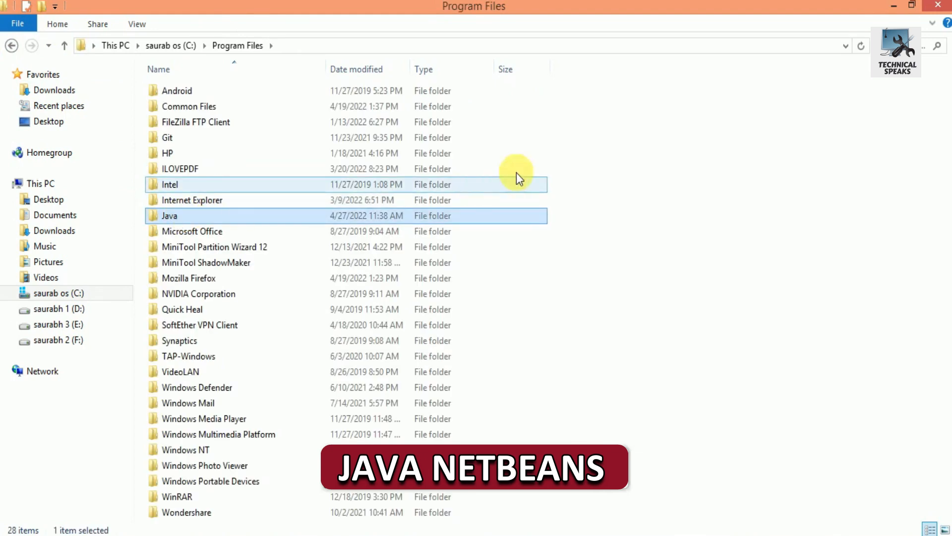
right_click(589, 136)
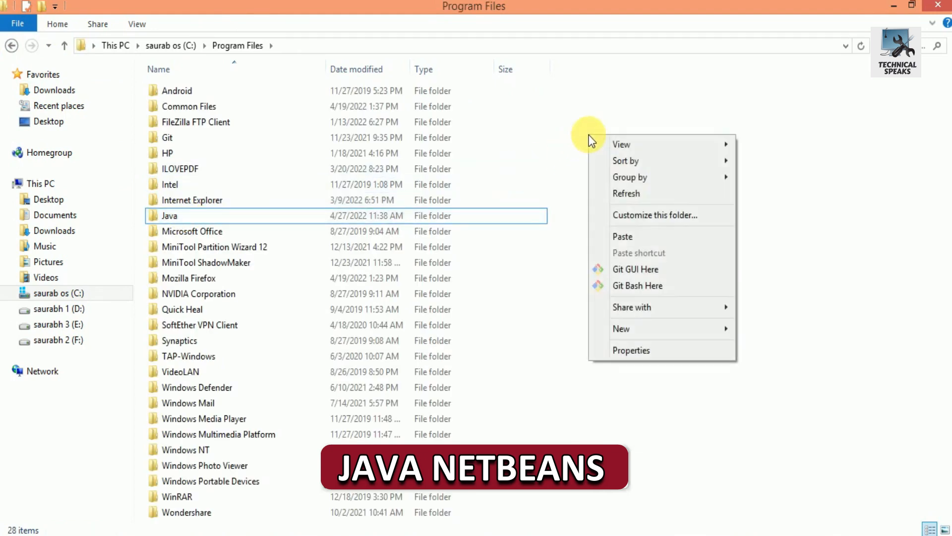
left_click(631, 238)
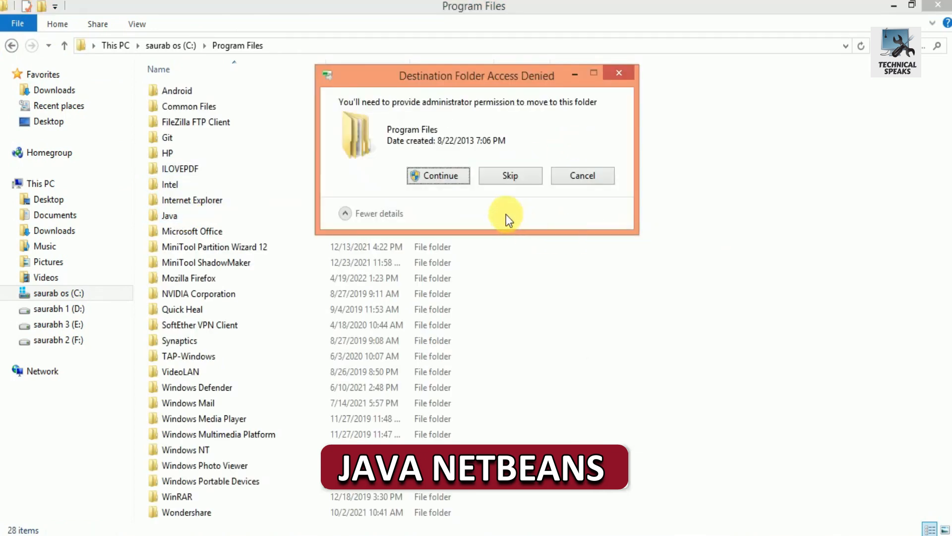
left_click(452, 182)
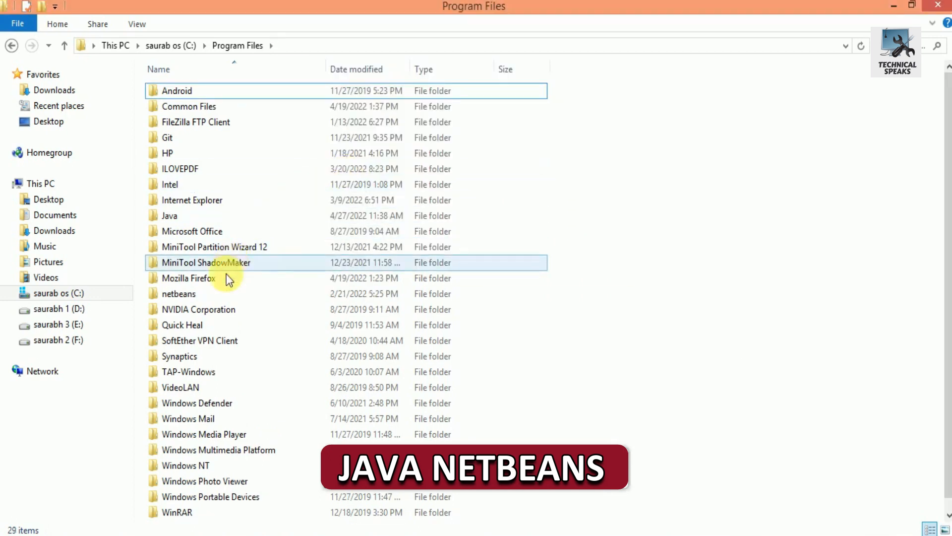
Step: Launch the netbeans64 application from the bin folder of C:\Program Files\netbeans
left_click(221, 294)
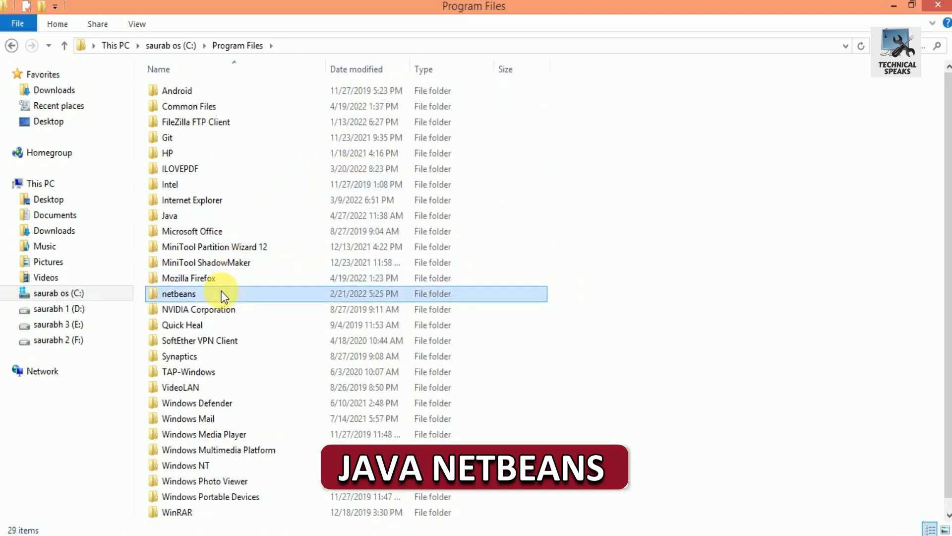
double_click(255, 292)
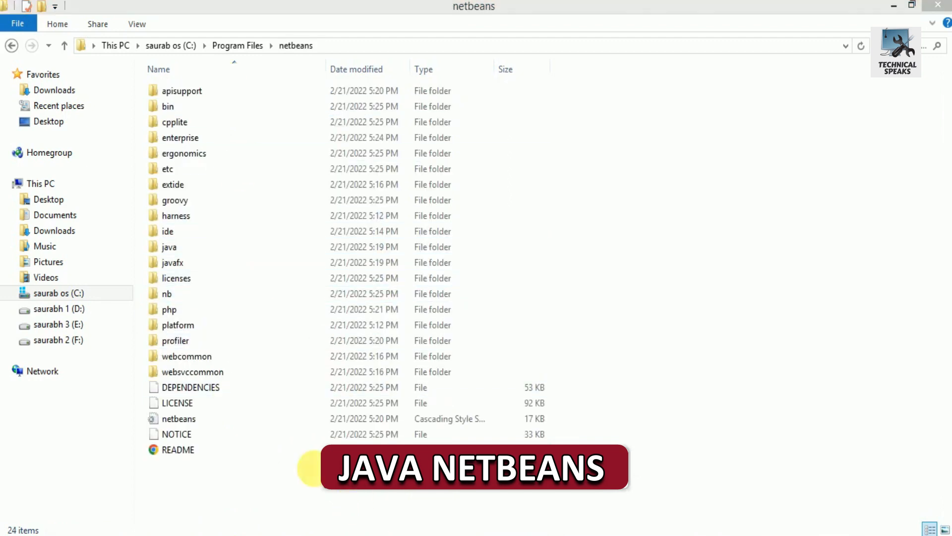
double_click(242, 108)
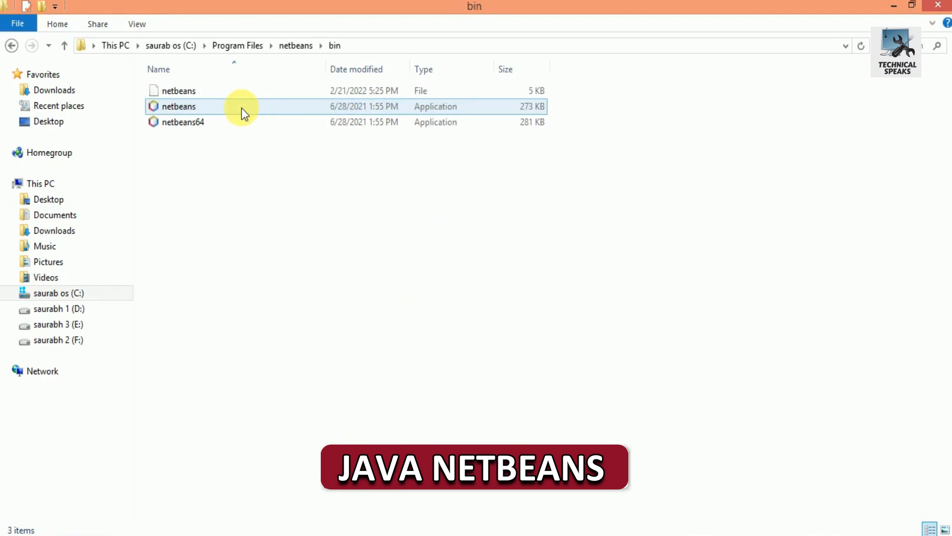
left_click(249, 127)
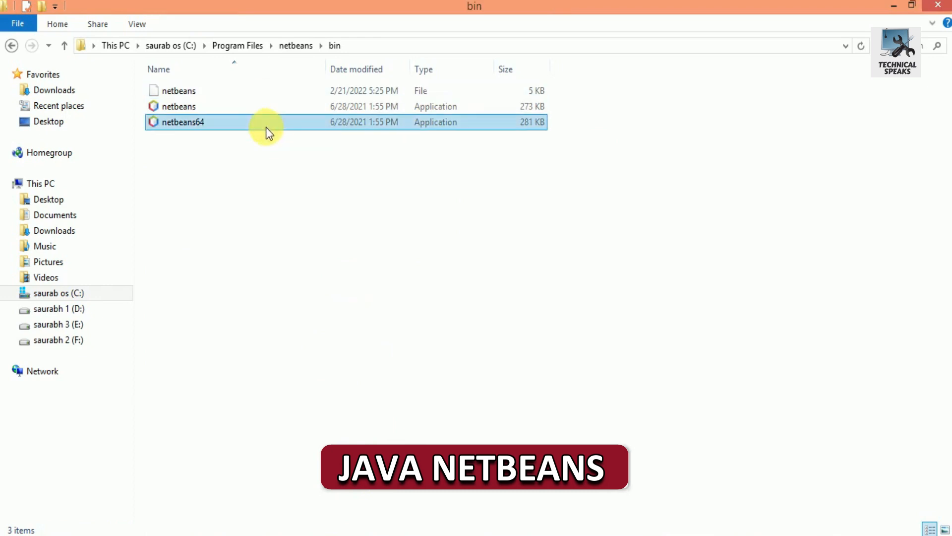
double_click(292, 124)
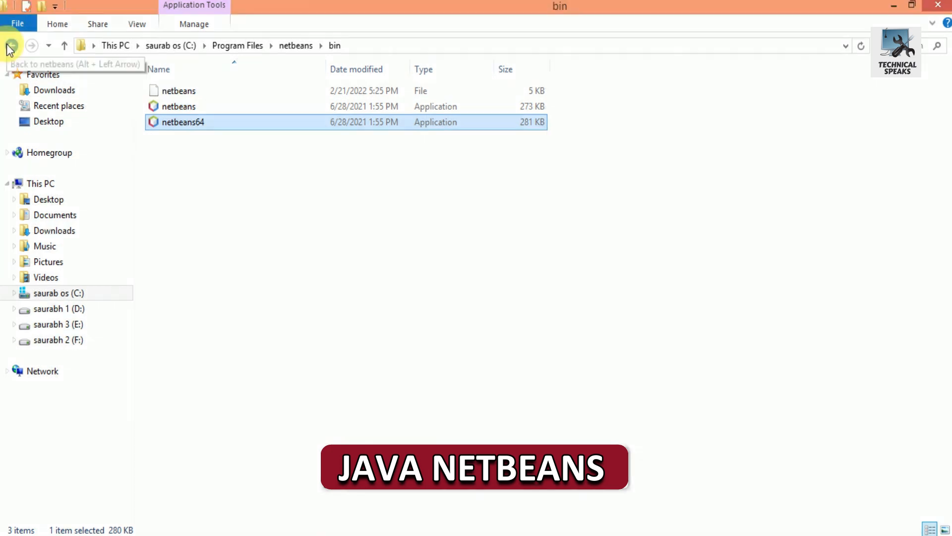
Step: Open the netbeans.conf file from the etc folder of the NetBeans installation for editing
left_click(12, 47)
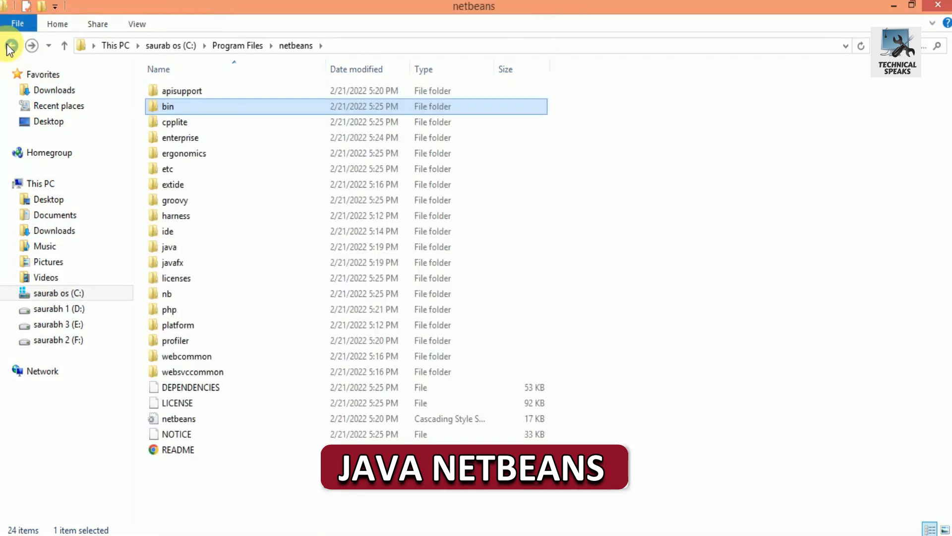
double_click(217, 169)
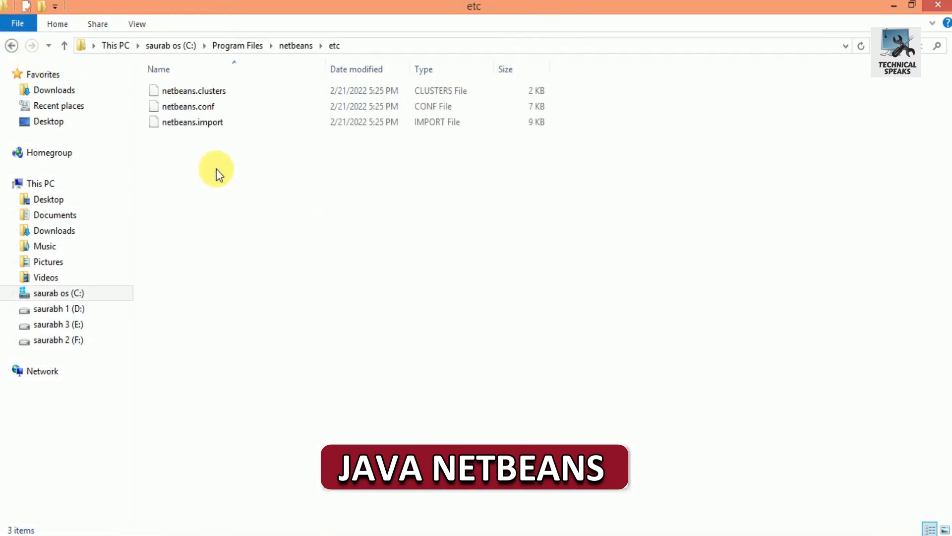
left_click(240, 111)
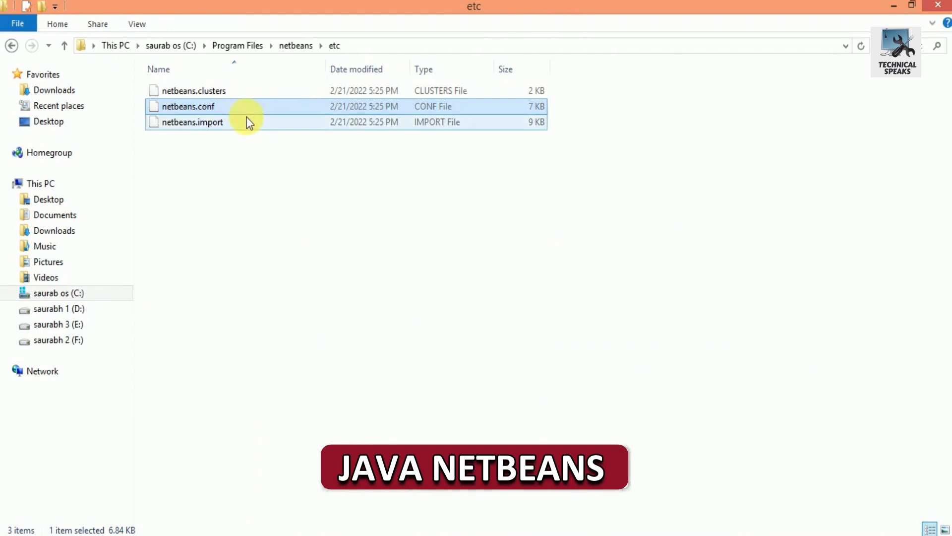
key("Return")
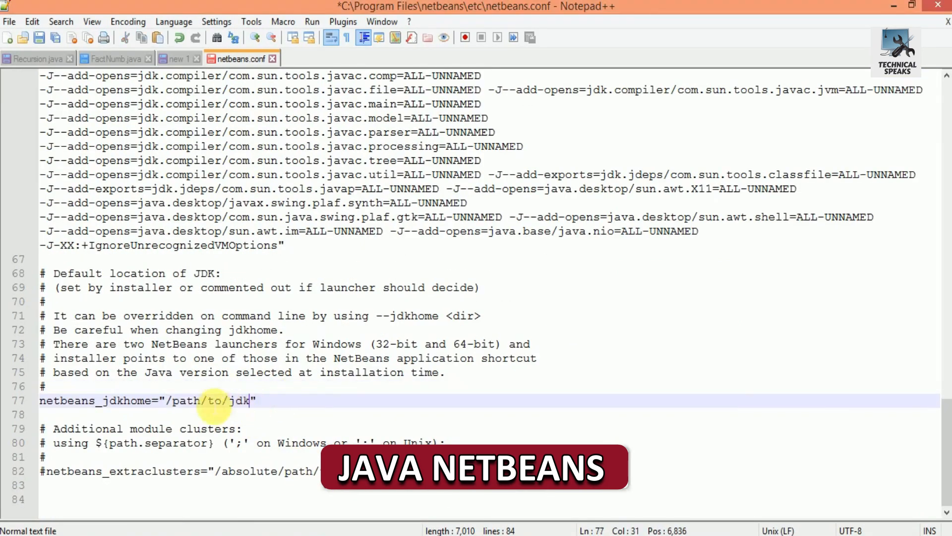
Step: Set netbeans_jdkhome in netbeans.conf to "C:\Program Files\Java\jdk-18.0.1" and save the file
left_click_drag(167, 400, 253, 400)
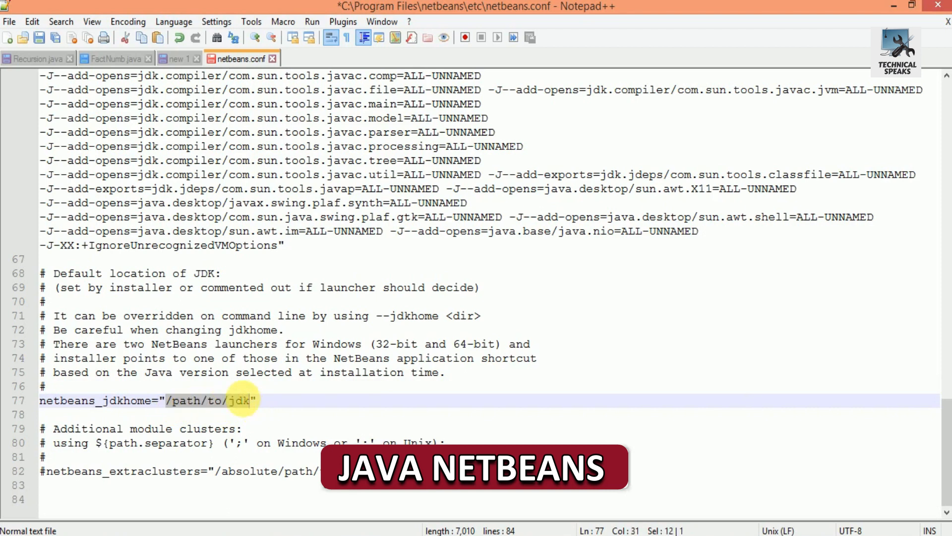
type("C:\\Program Files\\Java\\jdk-18.0.1")
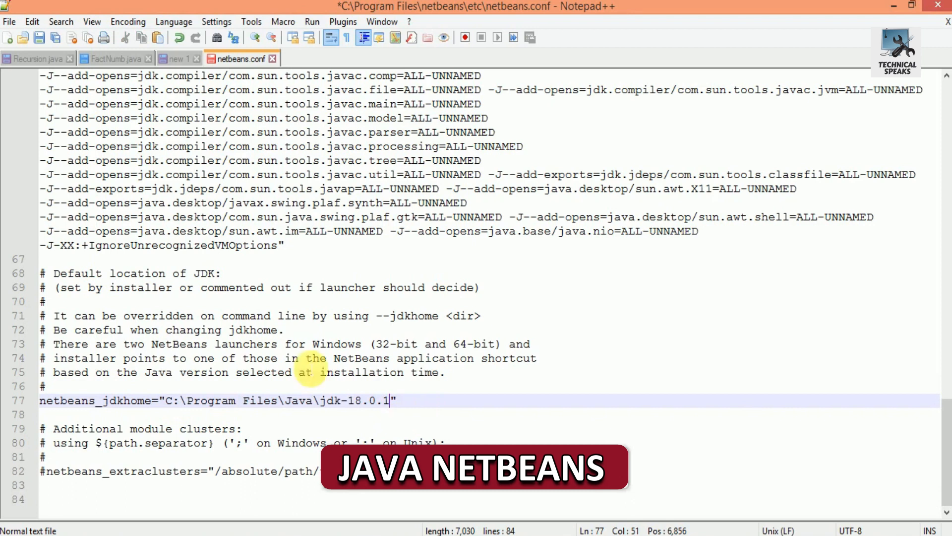
left_click(39, 38)
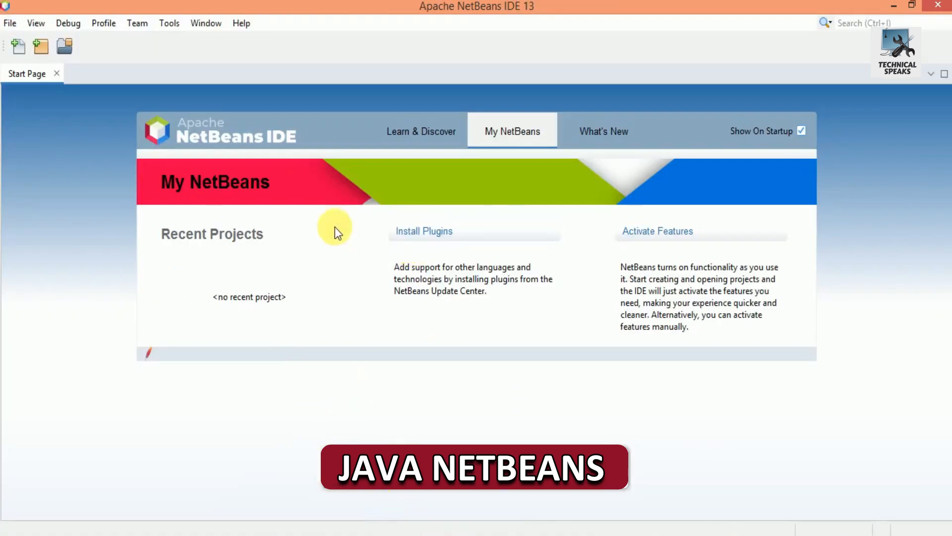
Step: Start creating a new project in Apache NetBeans IDE 13
left_click(10, 23)
left_click(17, 39)
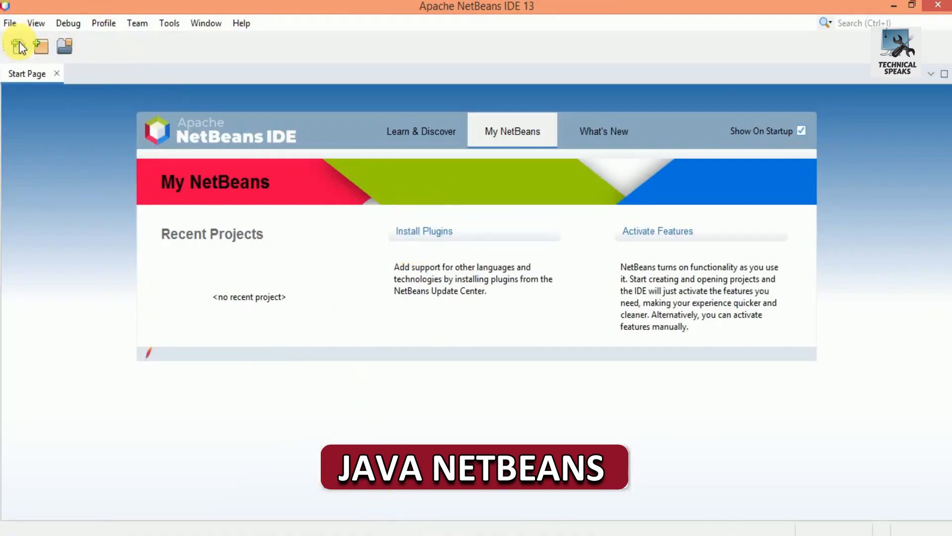